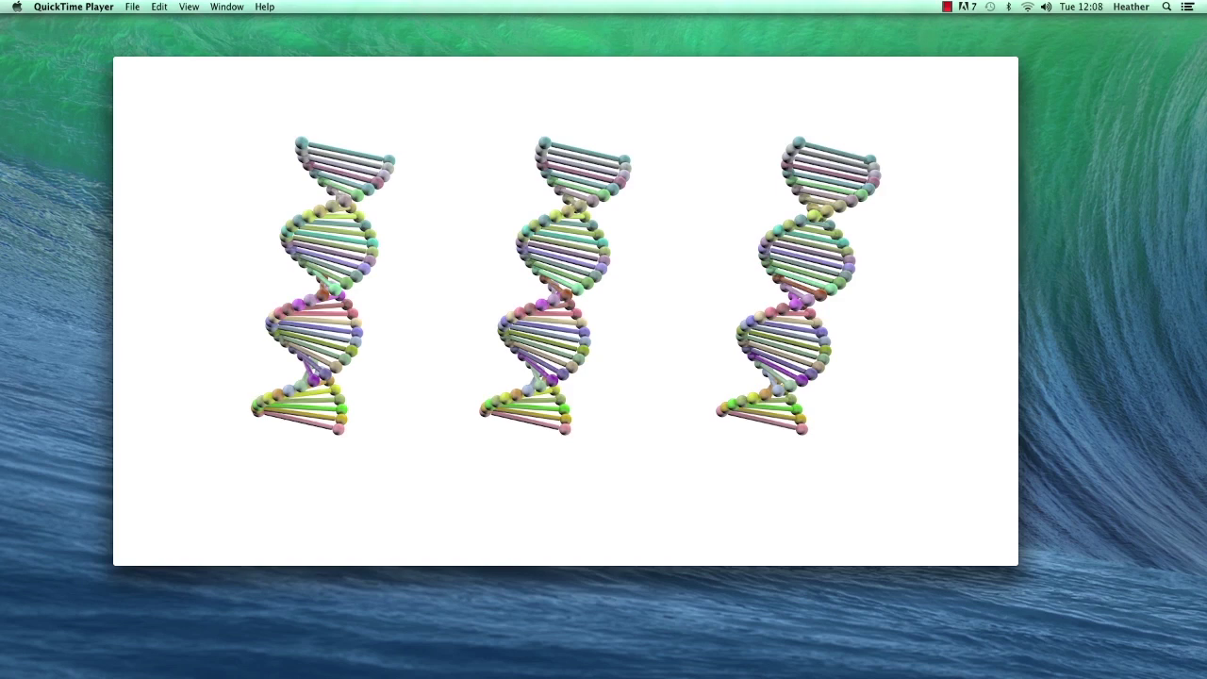
Play the DNA 2 (Converted).mov movie to preview the finished DNA animations
mouse_move(658, 378)
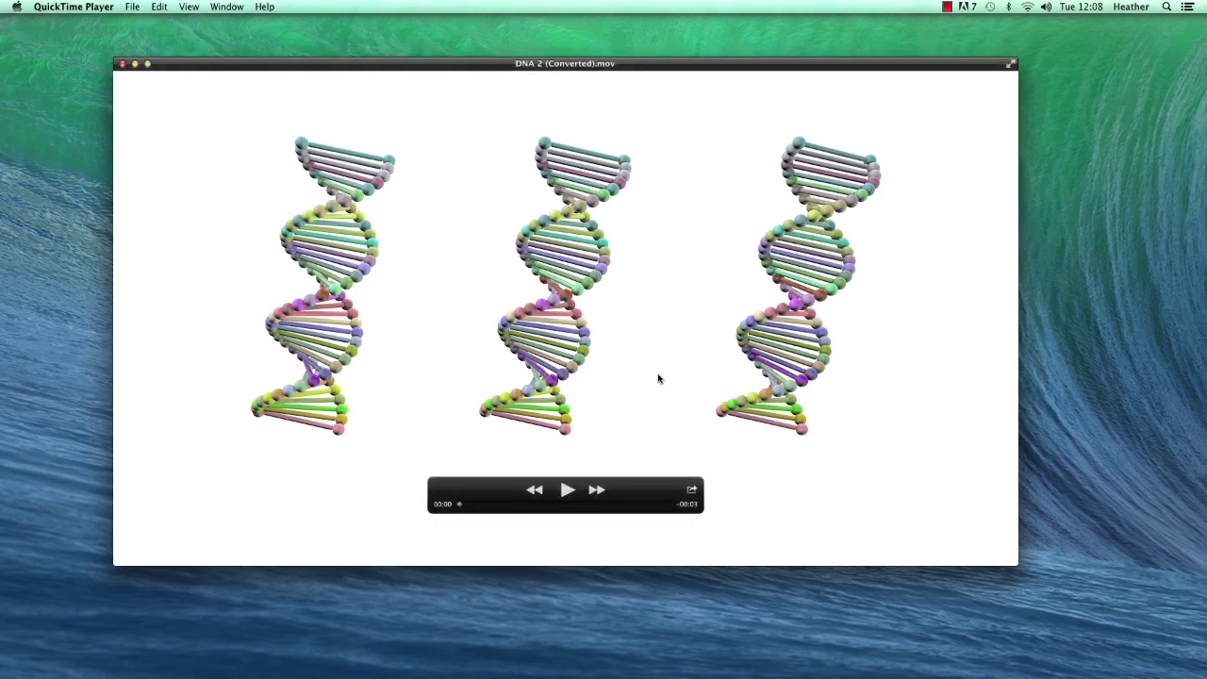
left_click(567, 495)
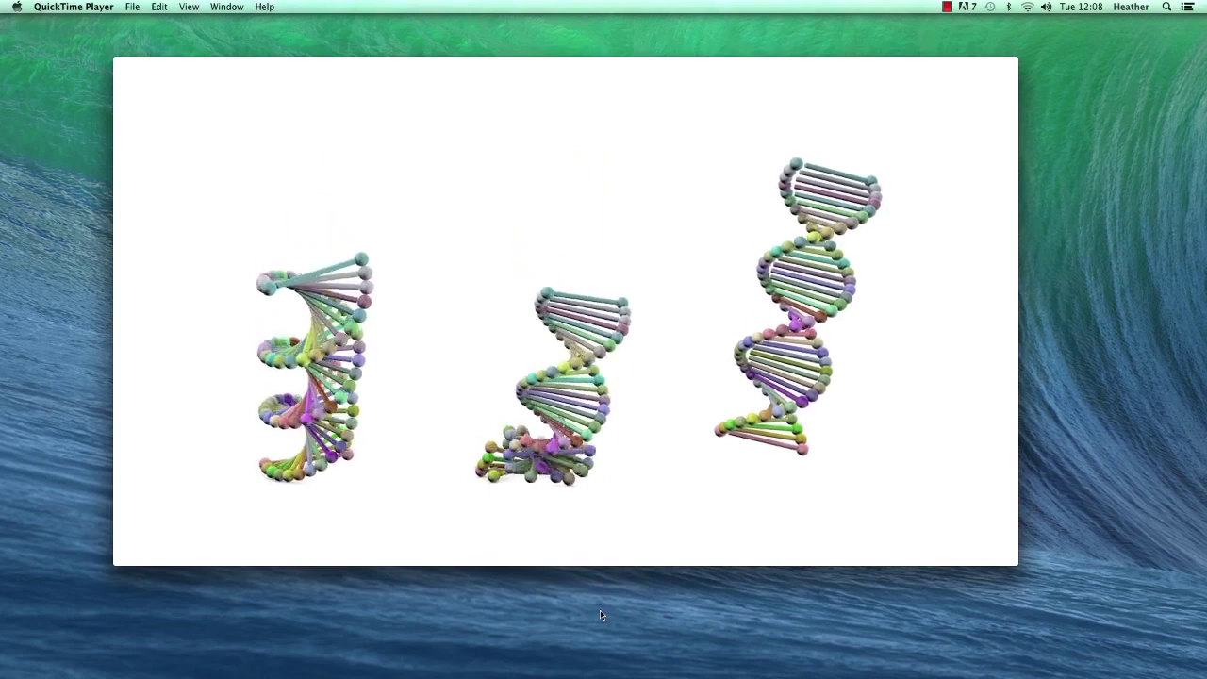
Switch to Cinema 4D and turn the Floor into a collider with a Collider Body tag
mouse_move(615, 665)
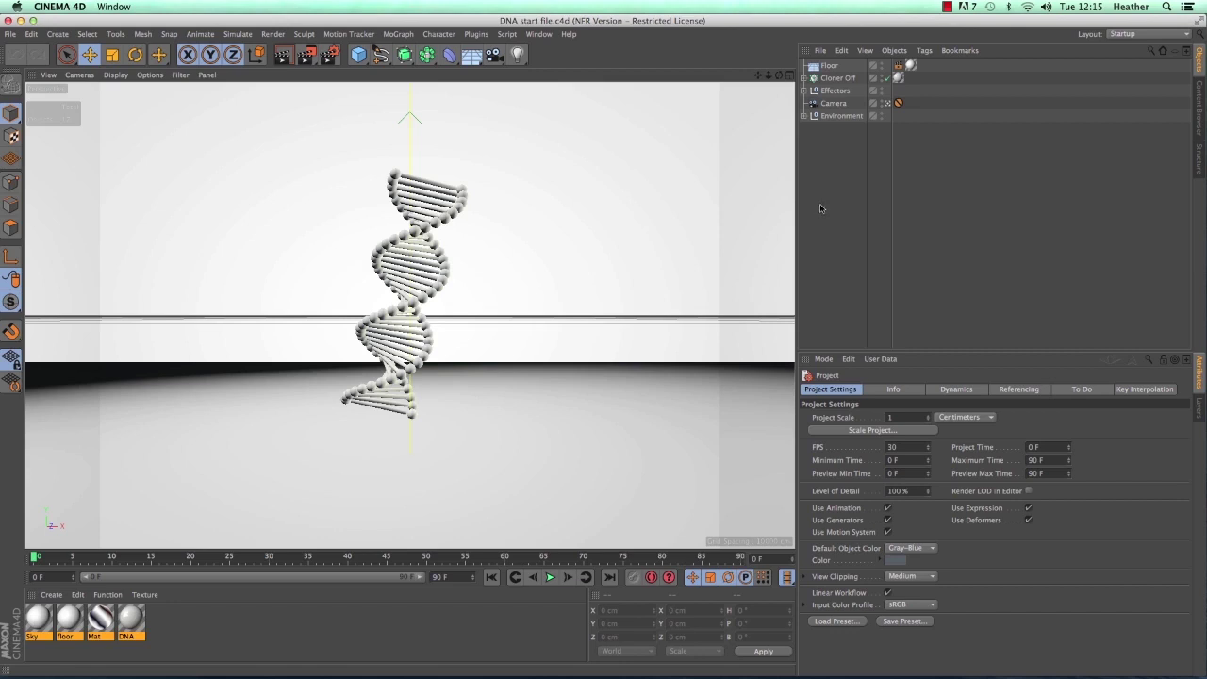
right_click(828, 68)
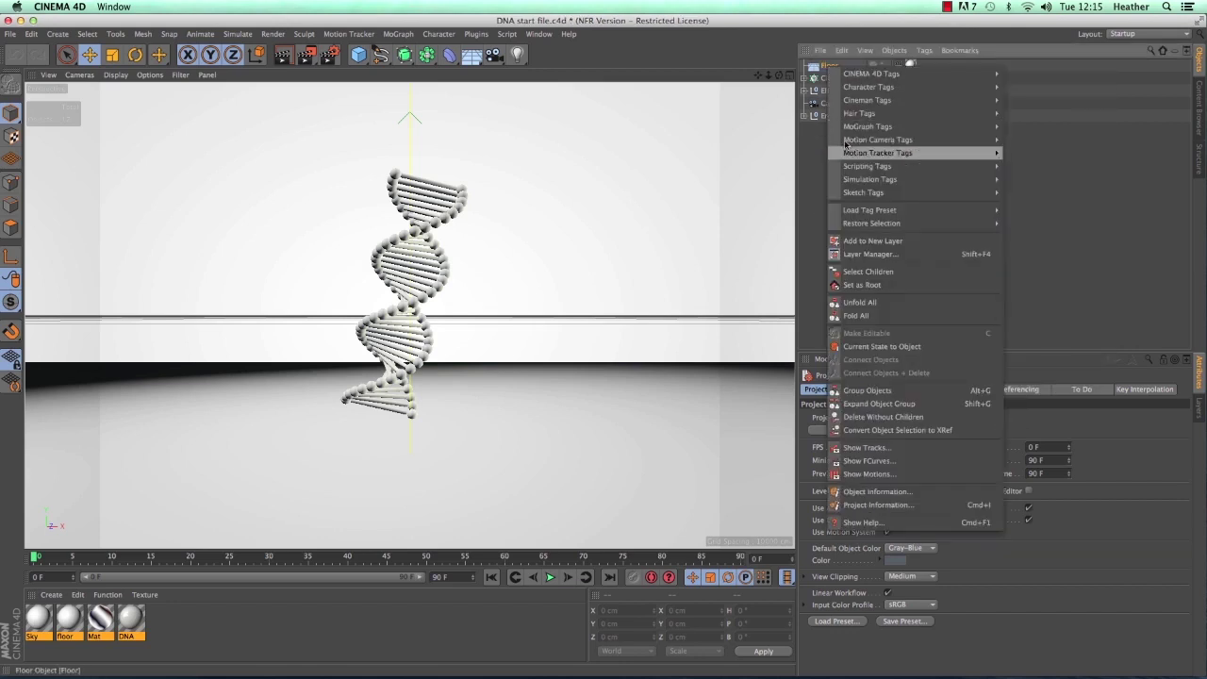
mouse_move(981, 179)
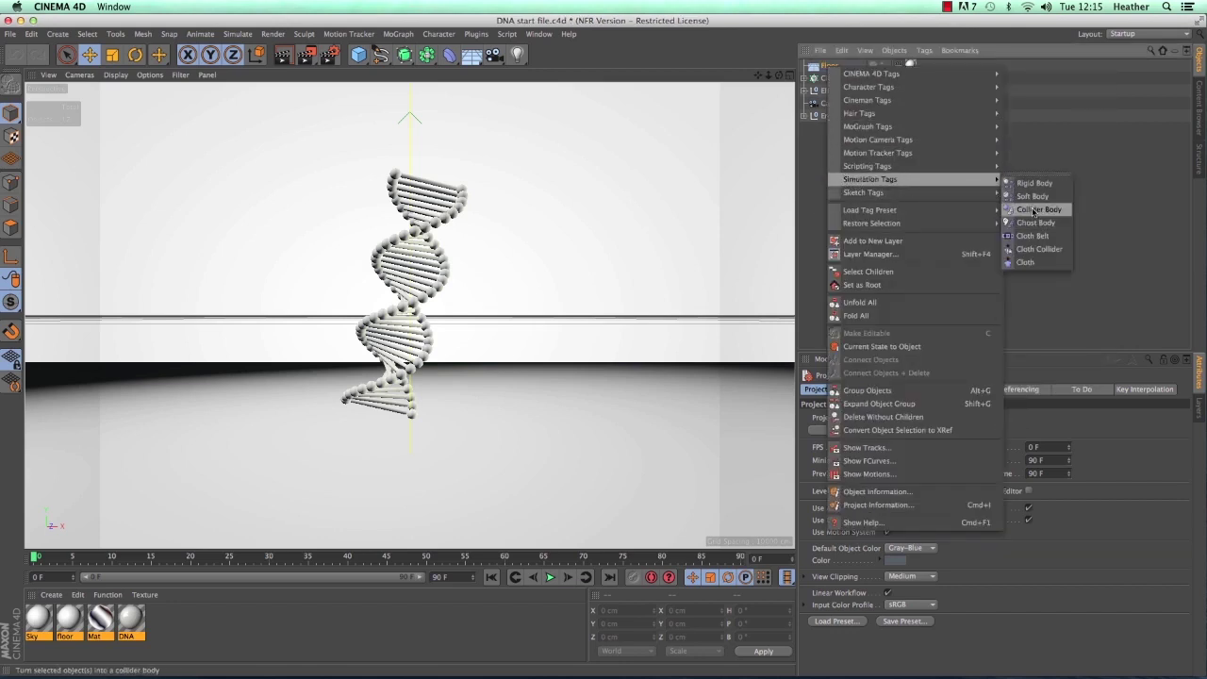
left_click(1038, 209)
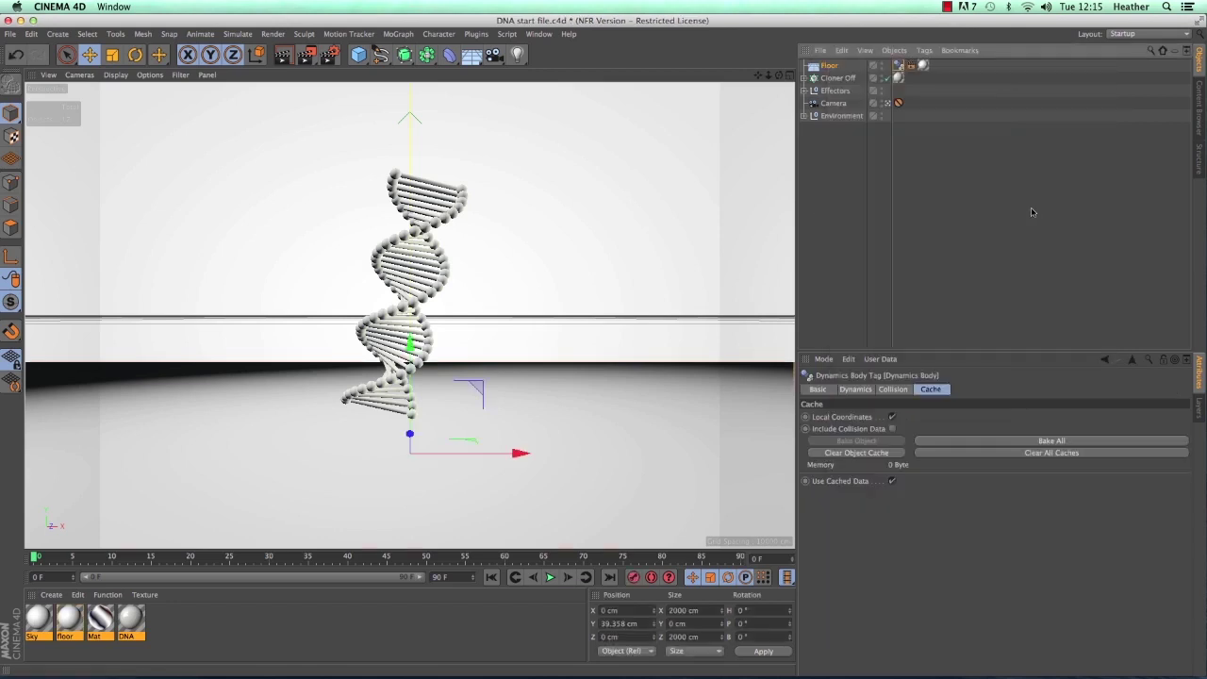
Add a Rigid Body tag to the Cloner Off object
left_click(834, 78)
right_click(834, 79)
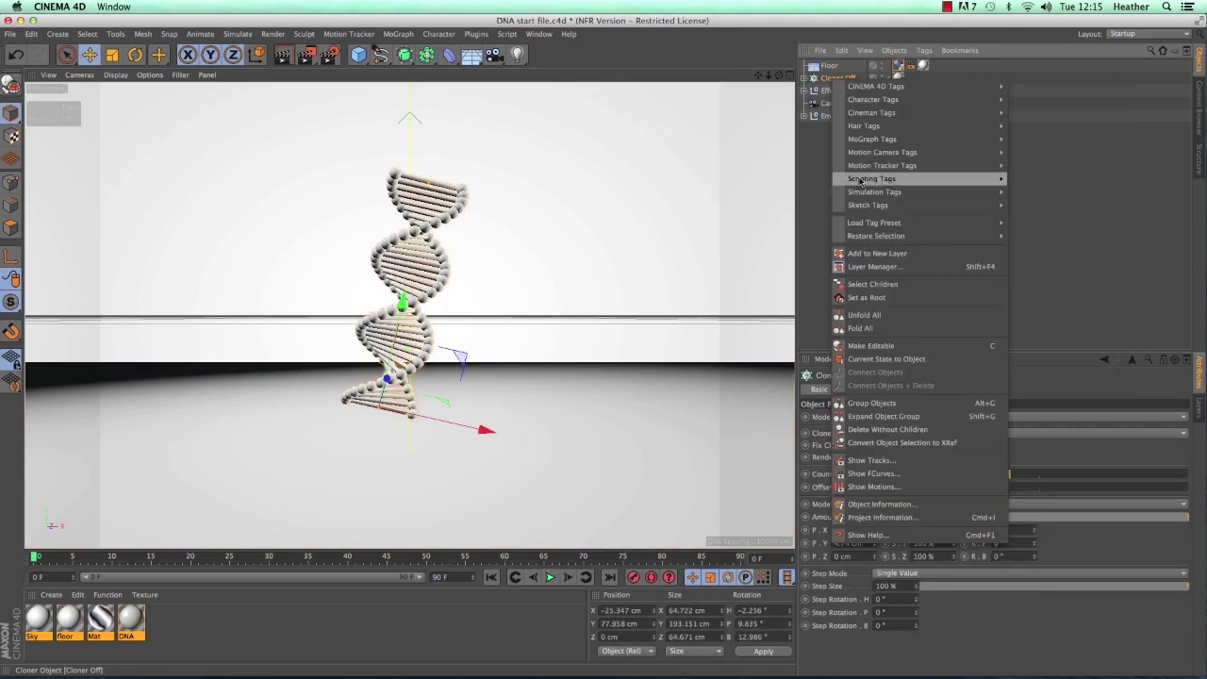
mouse_move(905, 192)
left_click(1027, 197)
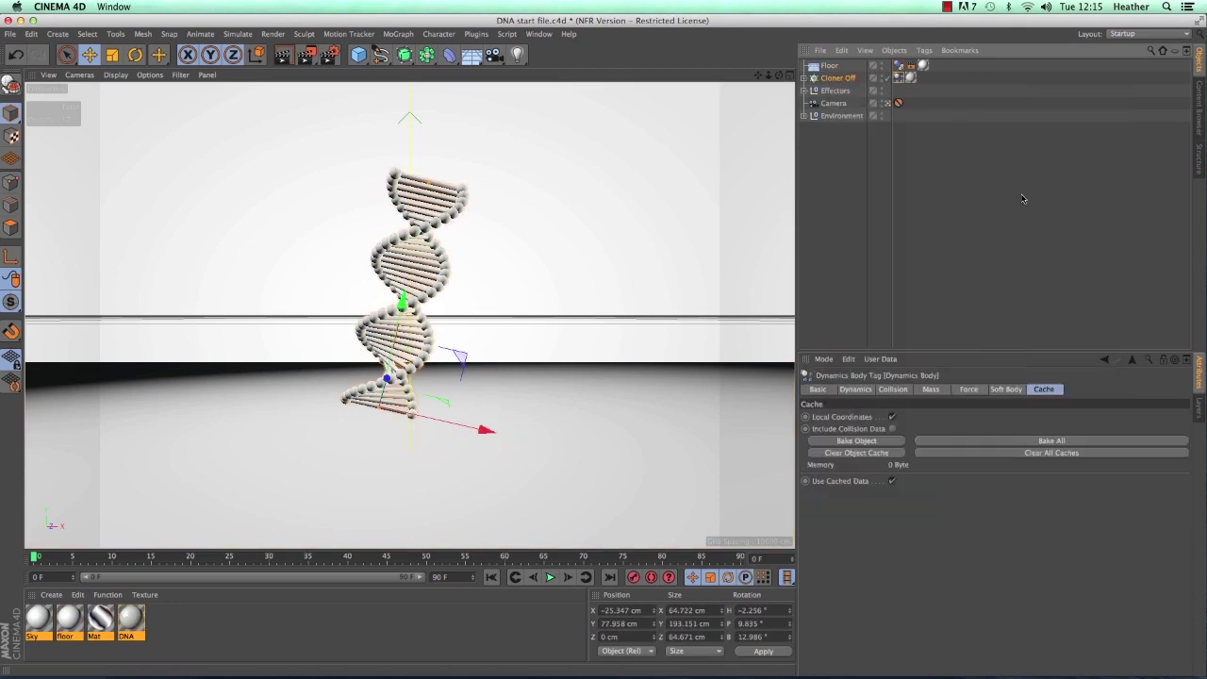
Play the simulation, bring up the cloner tag's Collision settings and rewind to the first frame
left_click(550, 578)
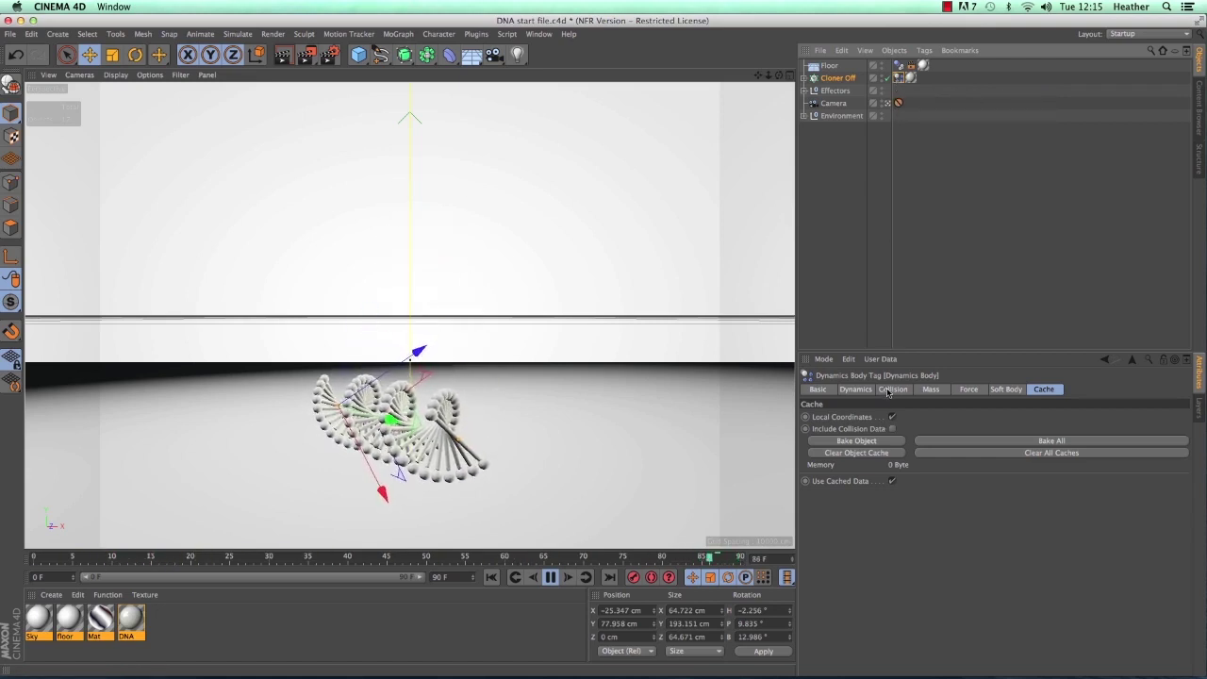
left_click(889, 390)
left_click(551, 578)
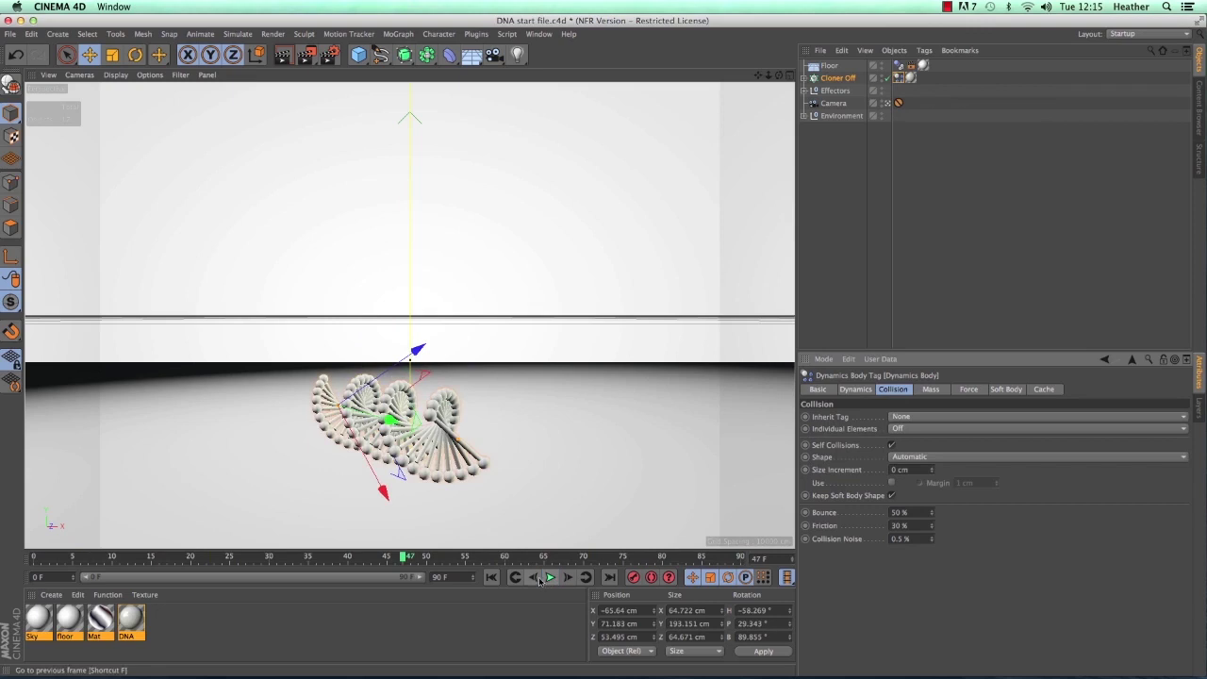
left_click(491, 577)
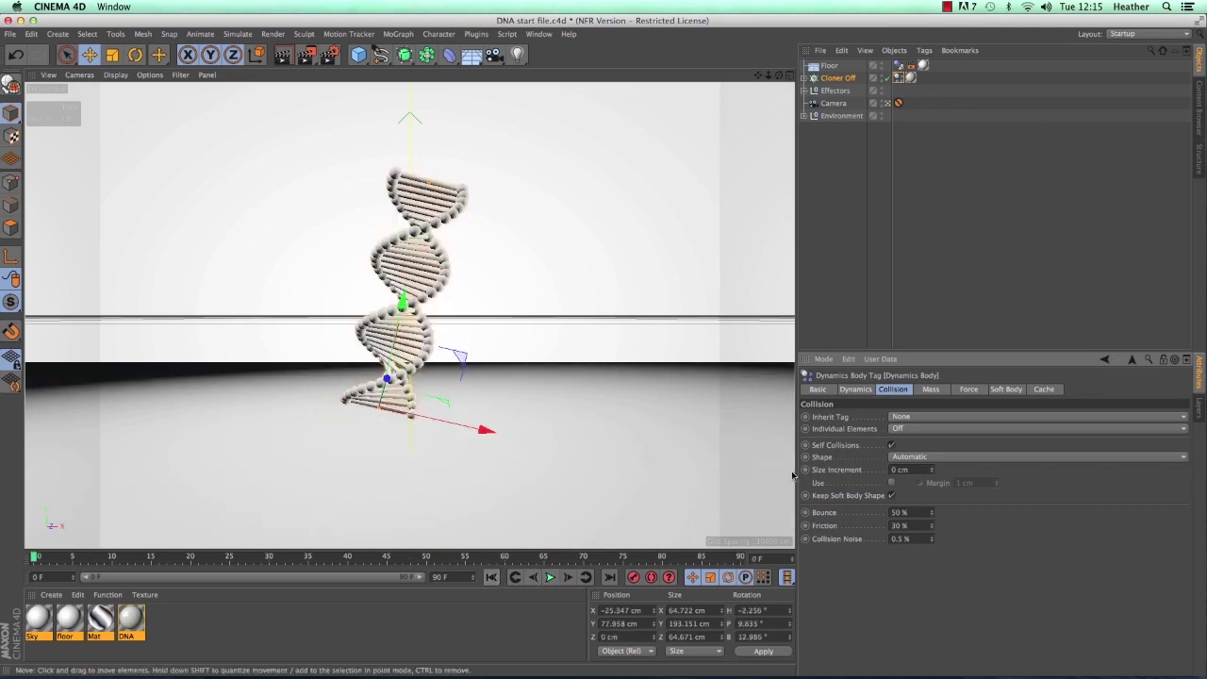
Expand Cloner Off, set its tag's Individual Elements to Top Level, then play and rewind the simulation
left_click(802, 79)
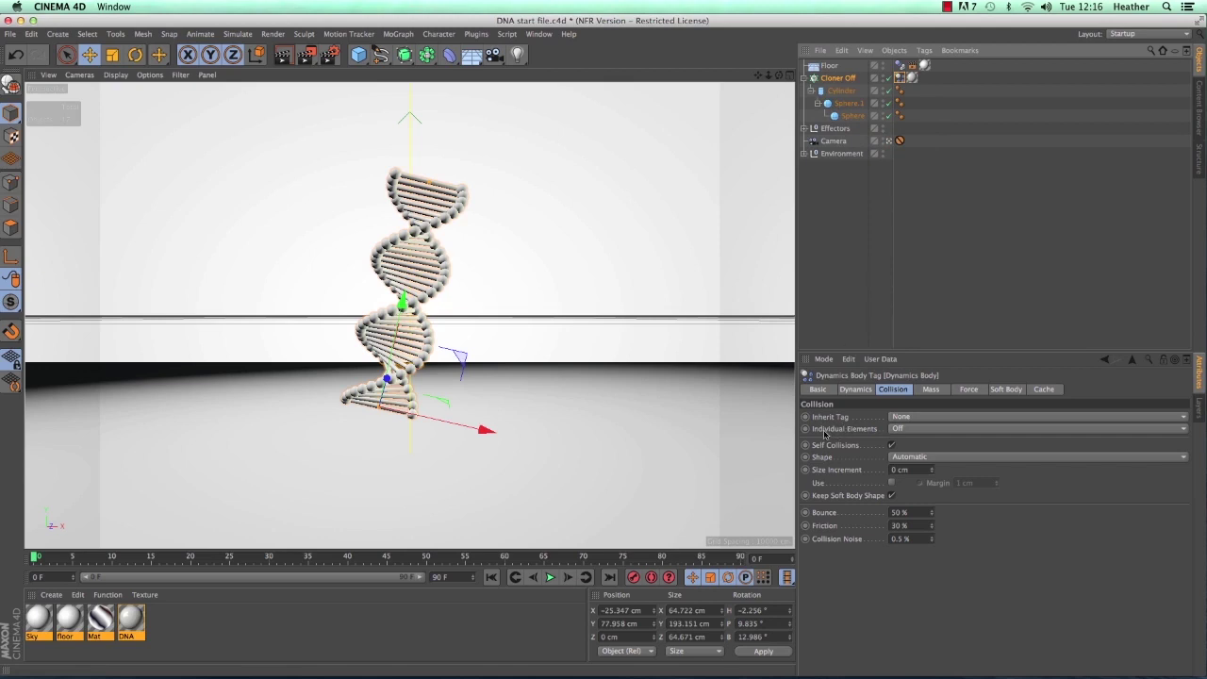
left_click(903, 429)
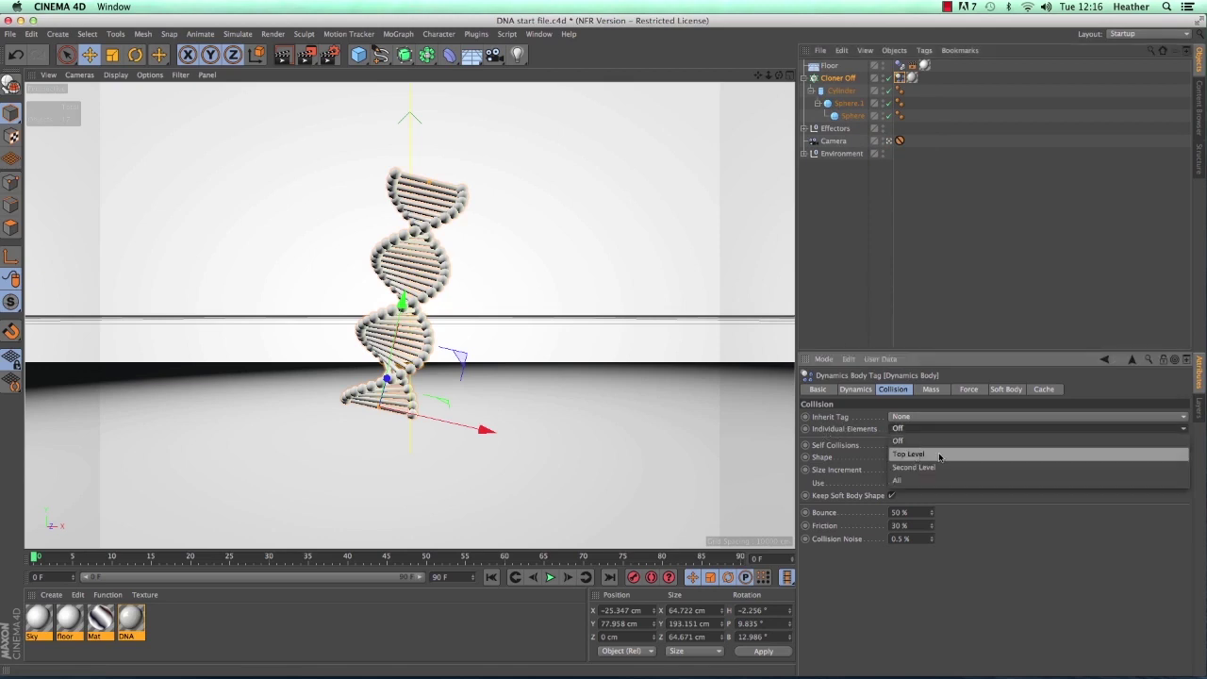
left_click(934, 457)
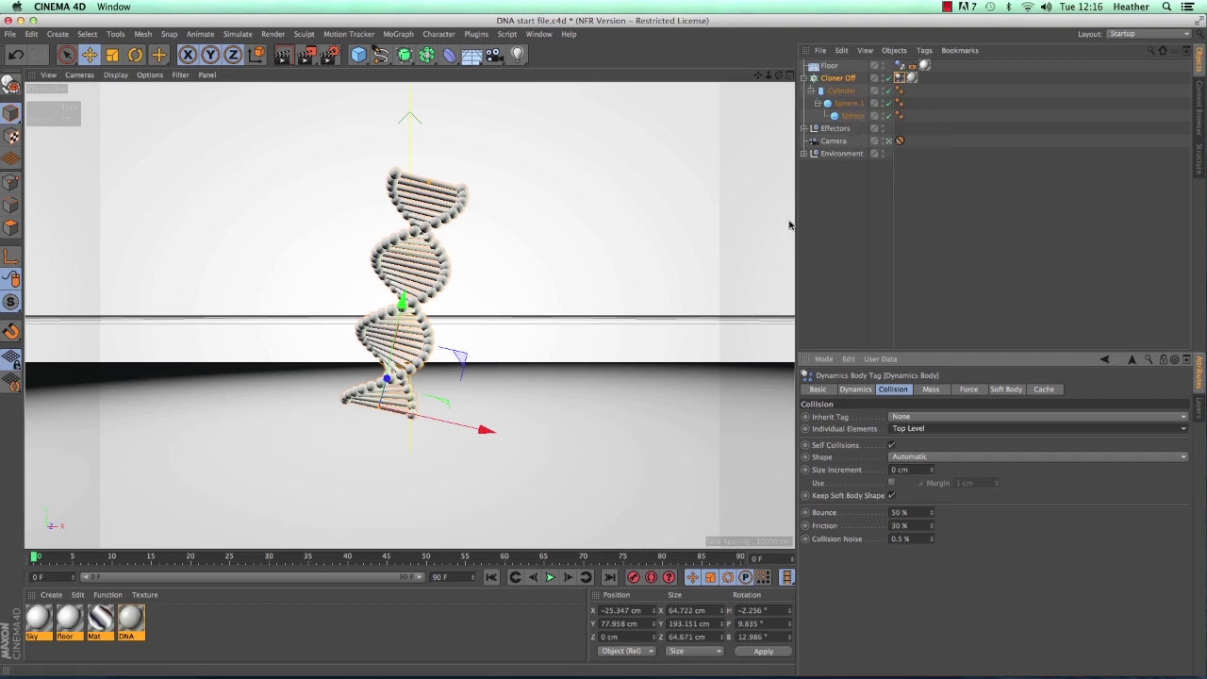
left_click(550, 578)
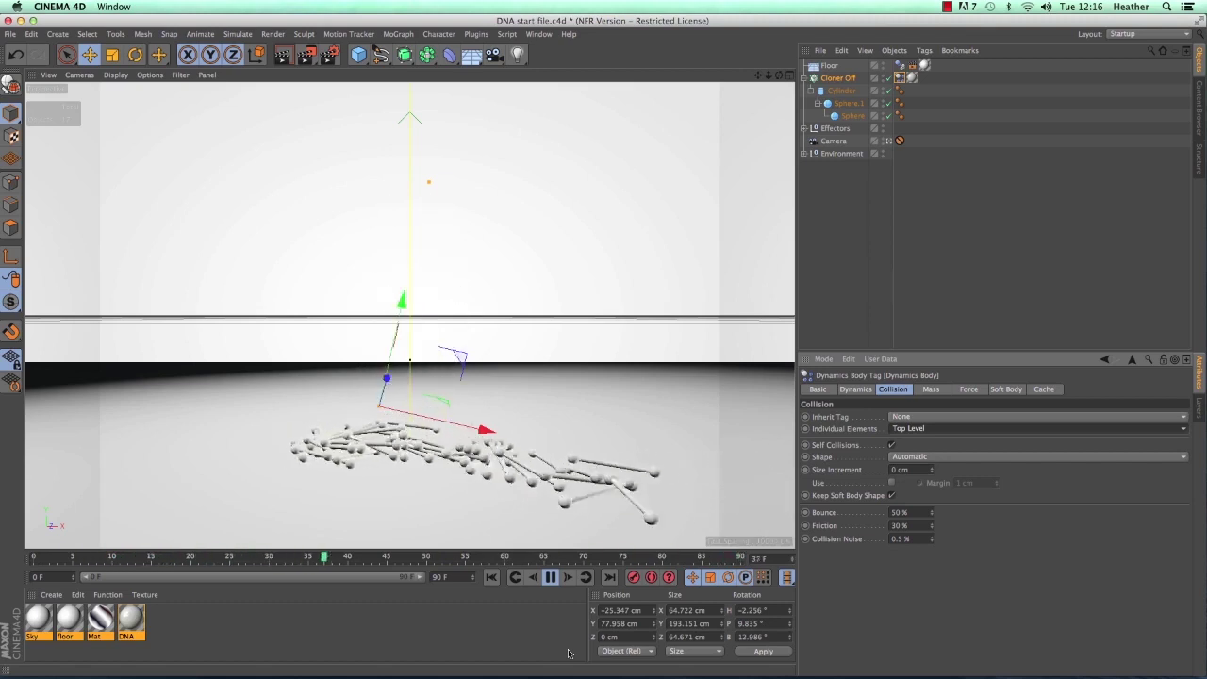
left_click(550, 577)
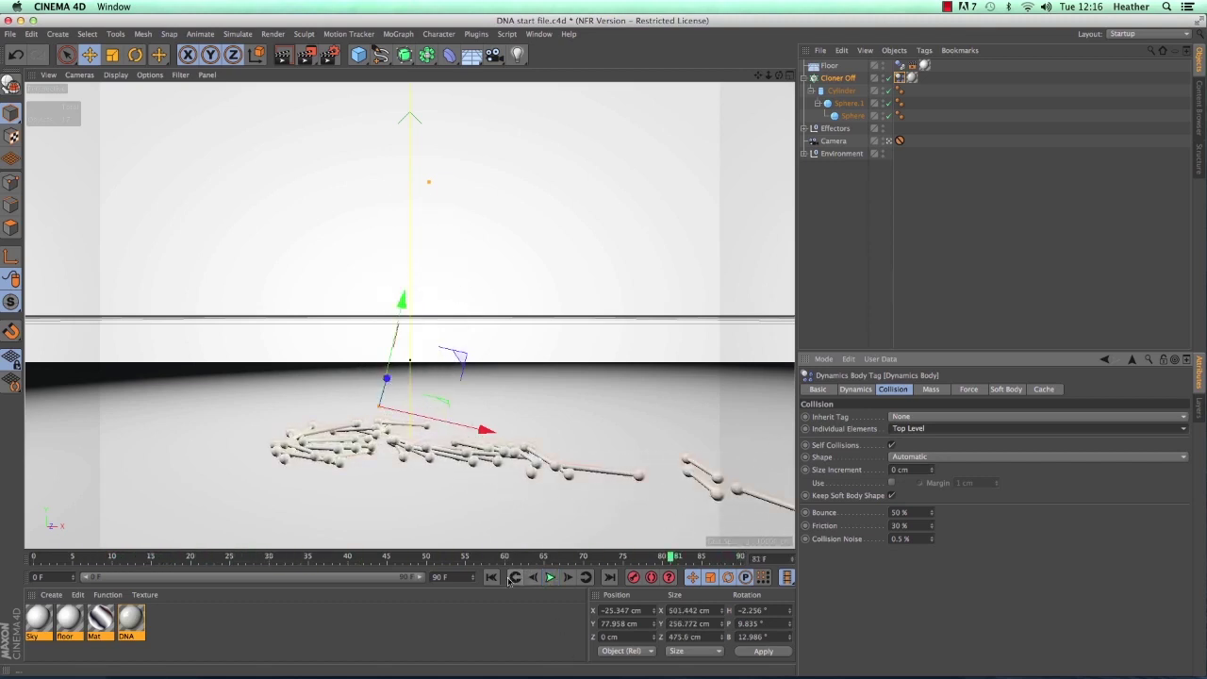
left_click(492, 578)
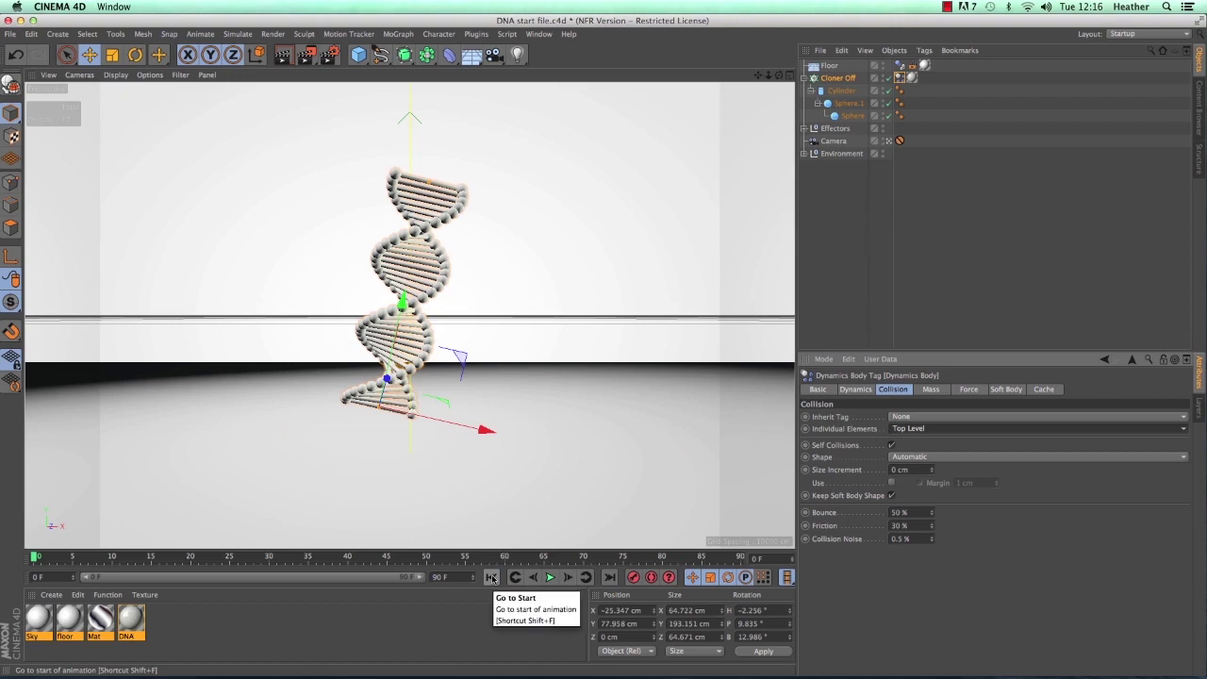
Set the cloner tag's Individual Elements to Second Level and play the simulation
left_click(911, 430)
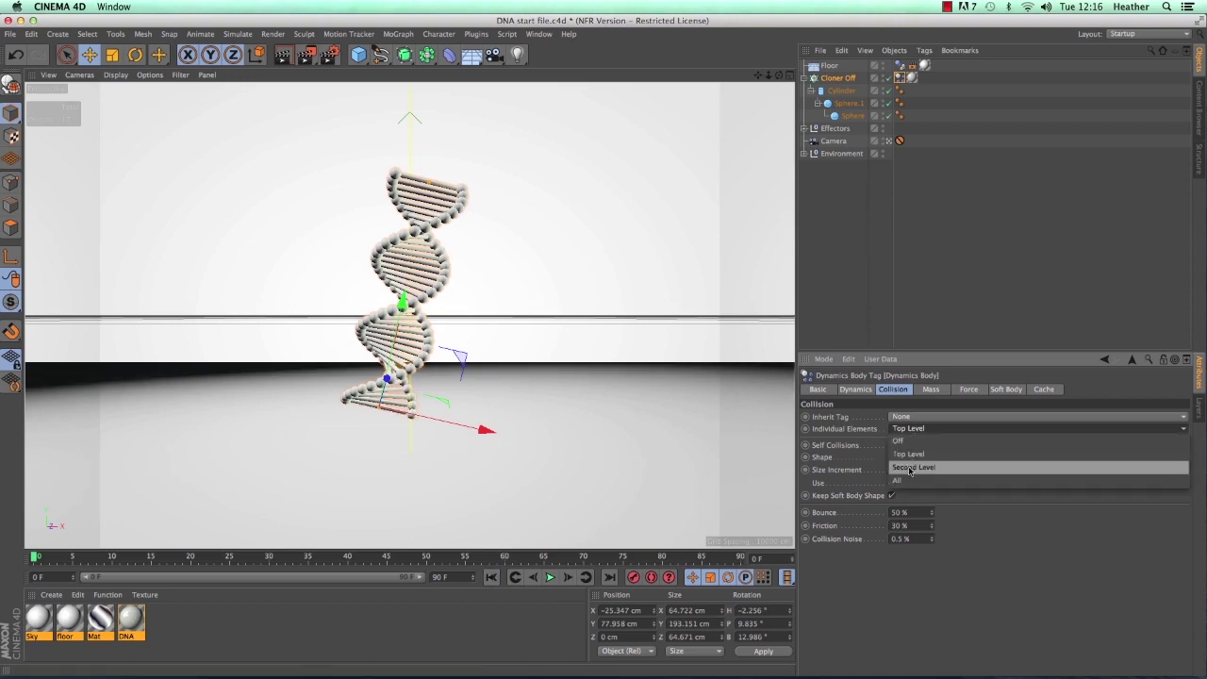
left_click(914, 469)
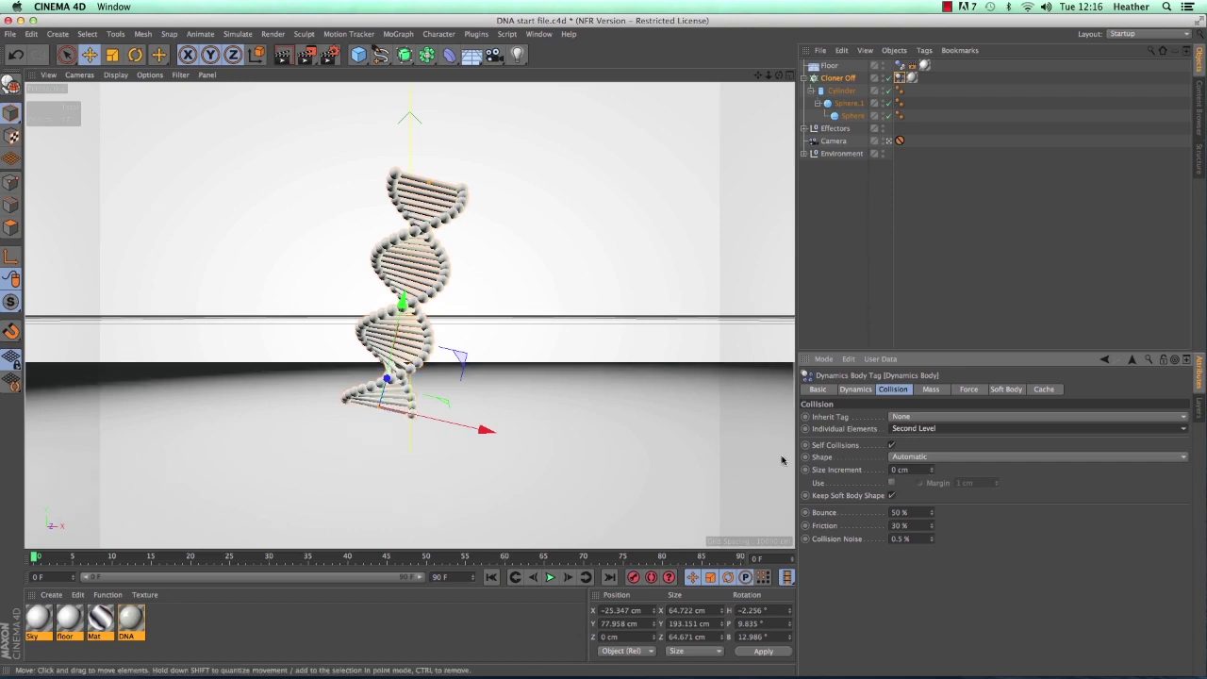
left_click(550, 577)
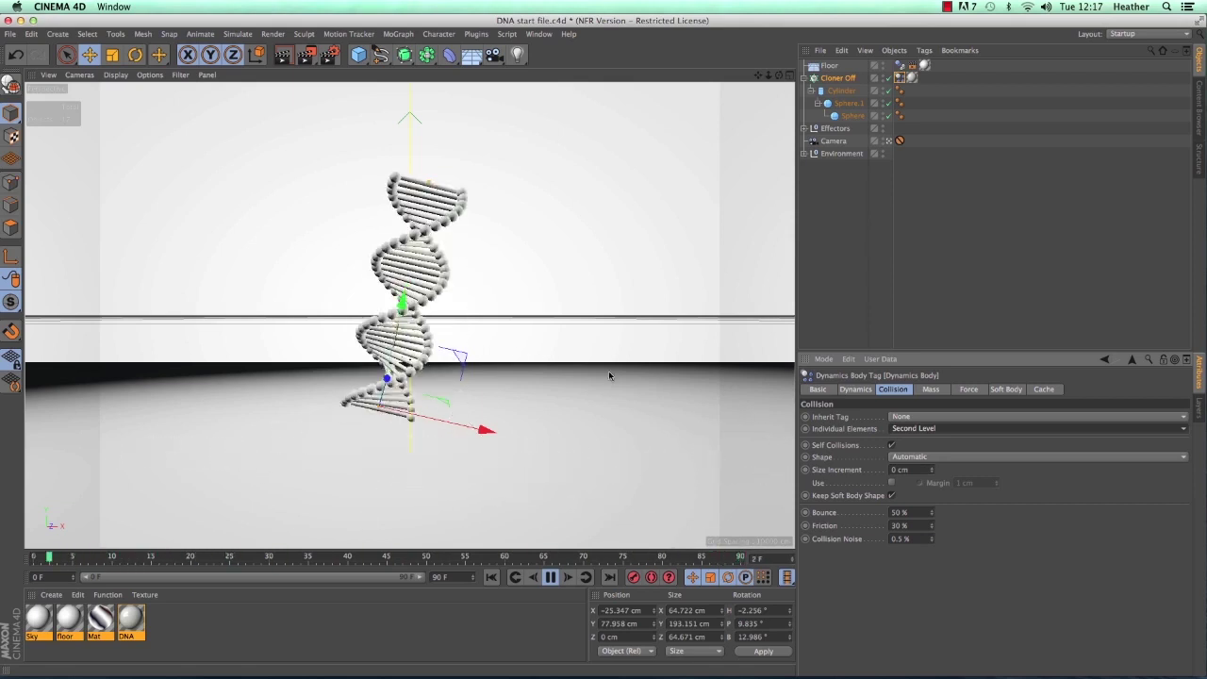
Set the cloner tag's Individual Elements to All during playback, then stop the simulation
left_click(957, 429)
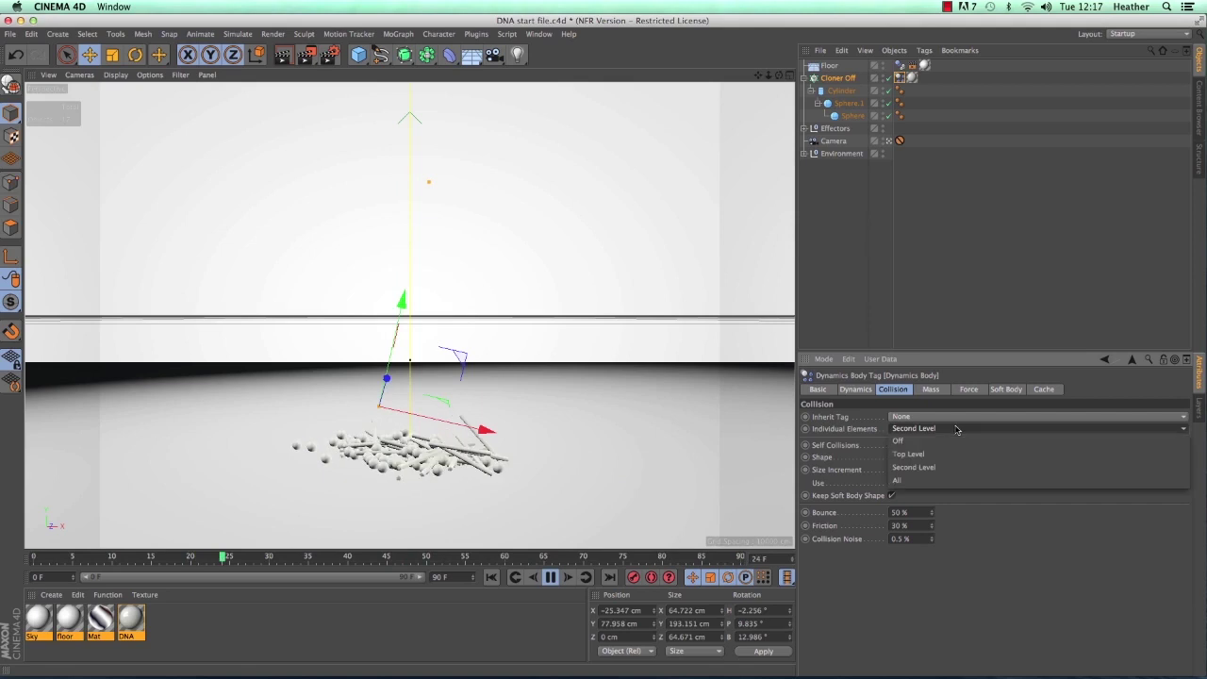
left_click(899, 483)
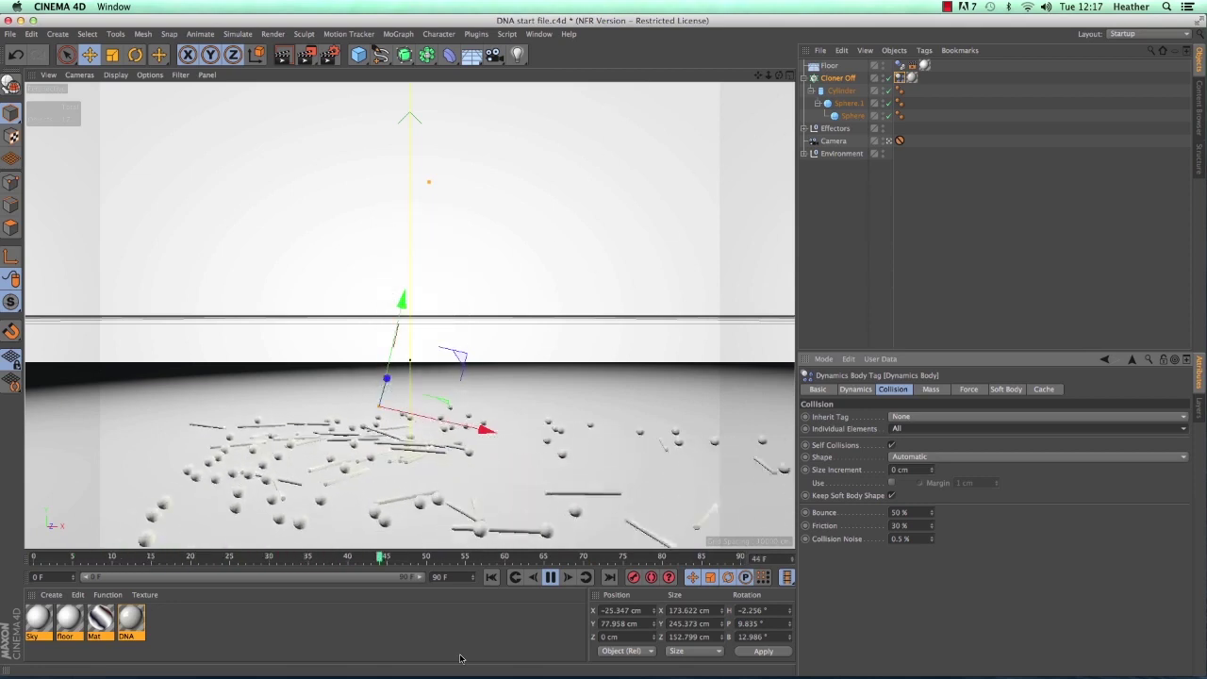
left_click(551, 578)
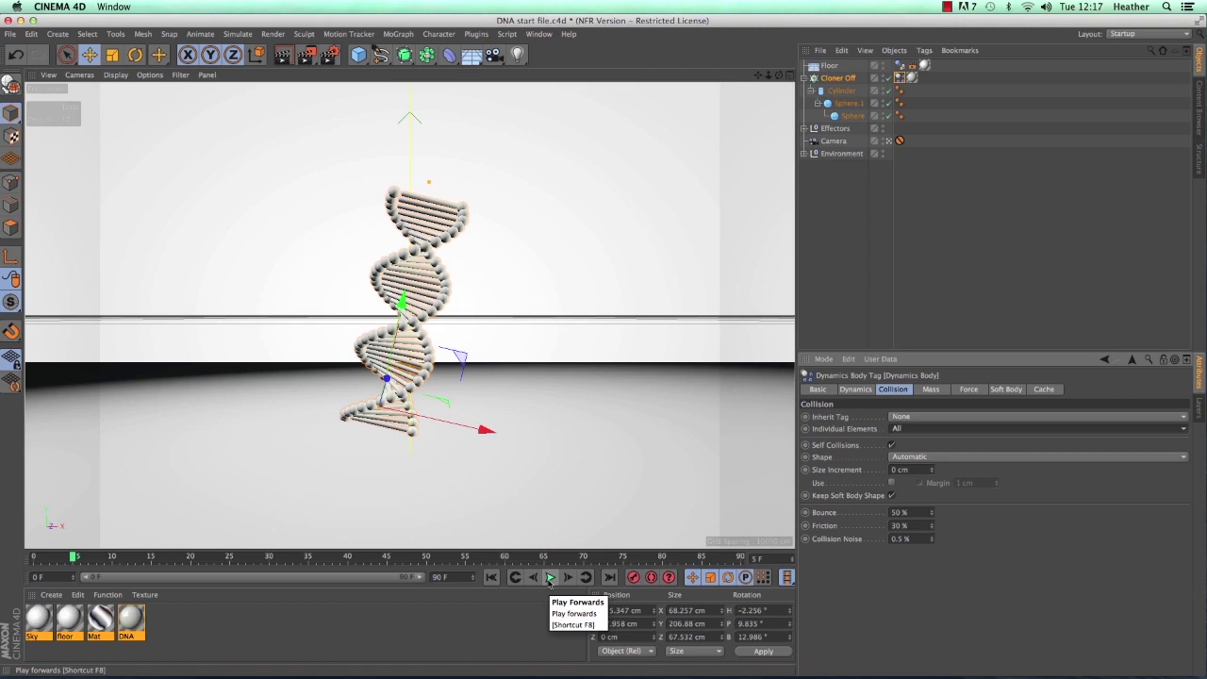
Delete the Cloner Off object and add a MoText object in its place
left_click(836, 80)
key("Delete")
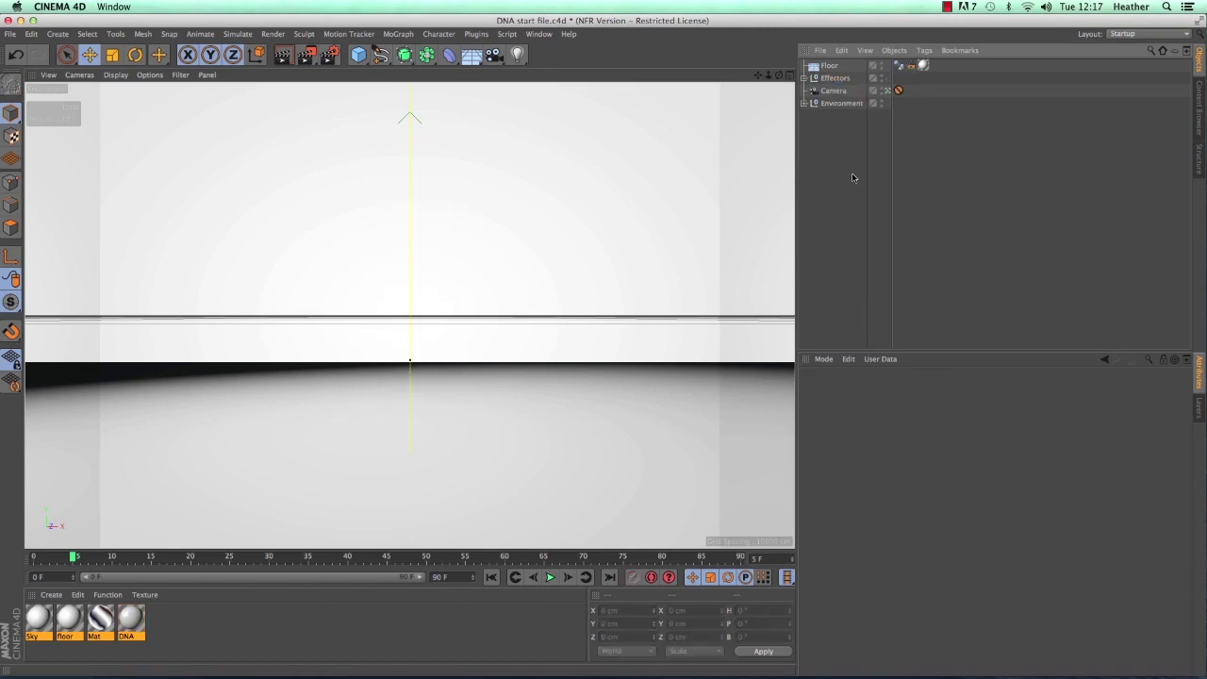
left_click(398, 35)
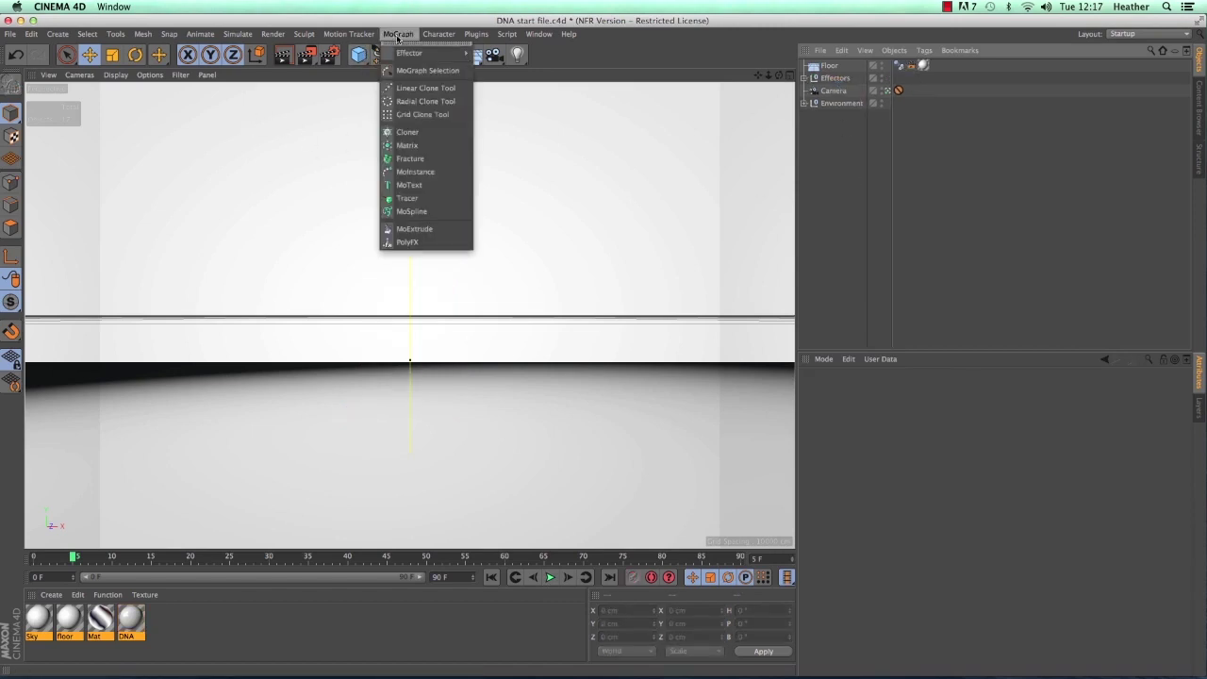
left_click(410, 185)
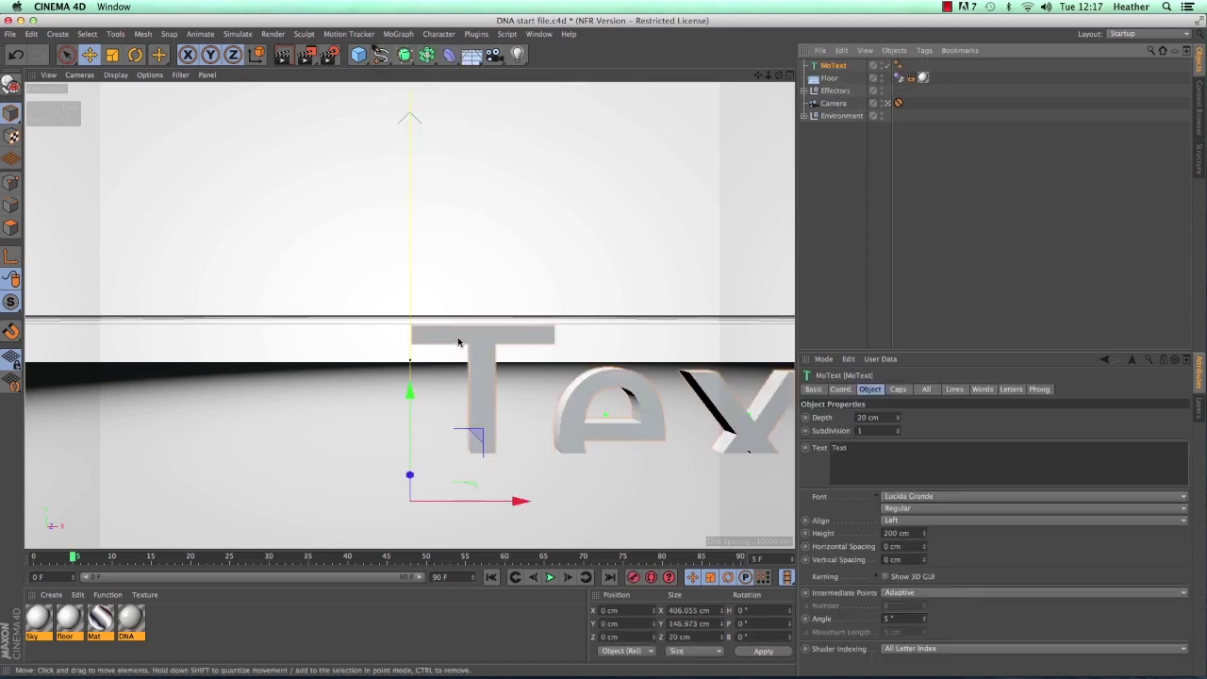
Set the MoText depth to 10 cm and replace its text with DNA
double_click(867, 417)
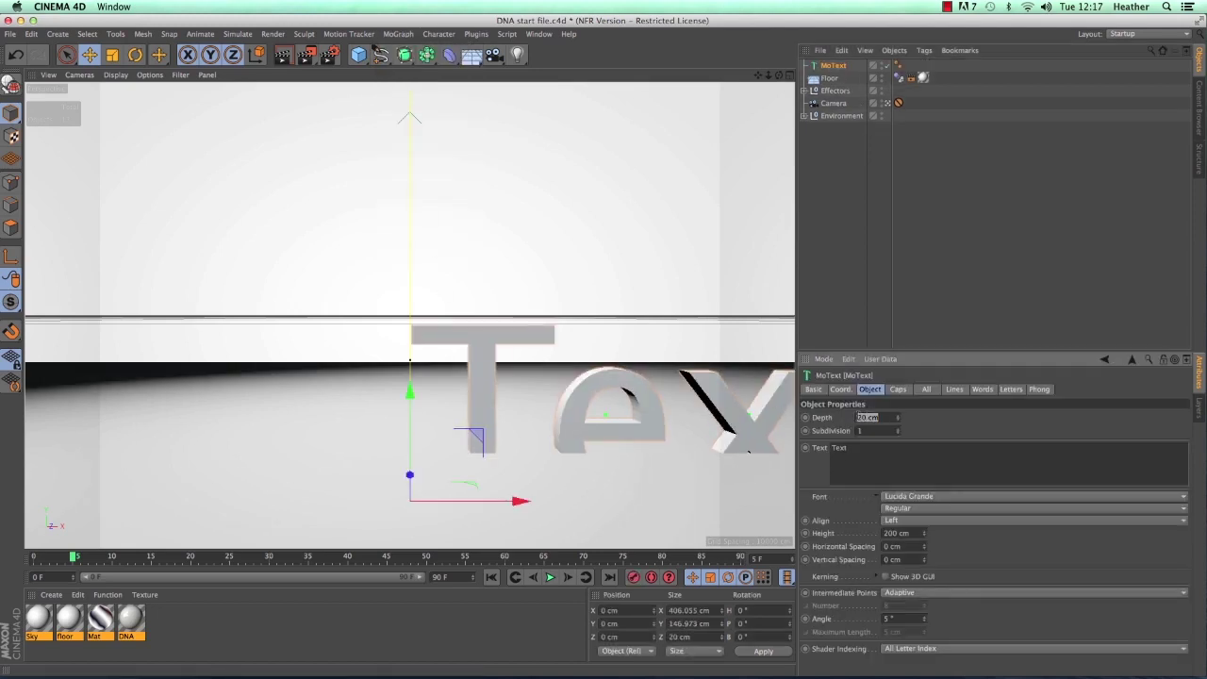
type("10")
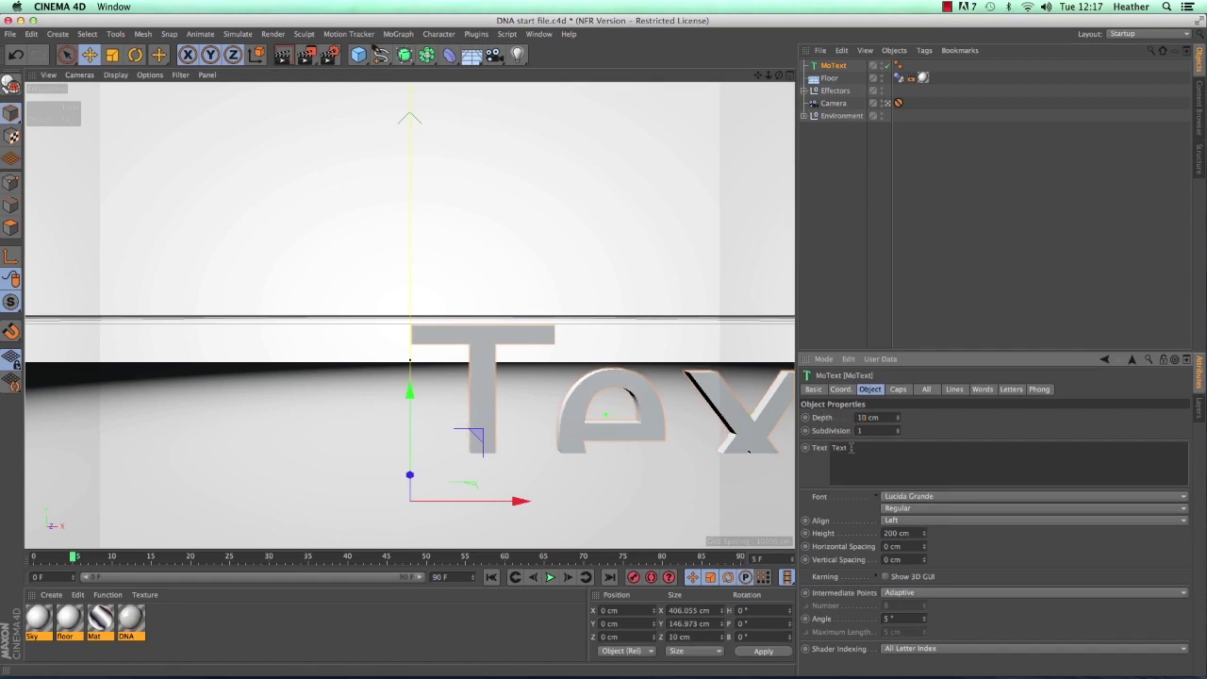
double_click(849, 448)
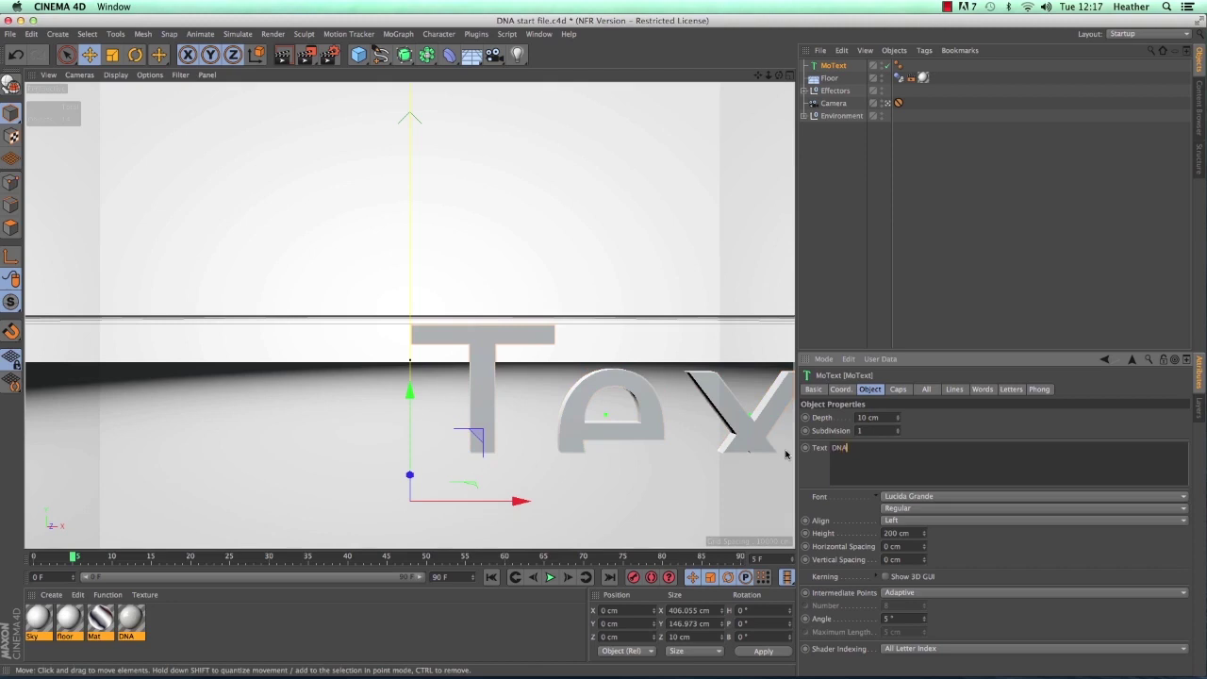
Copy and paste DNA within the MoText text until its line reads DNA DNA DNA DNA
right_click(835, 449)
left_click(852, 470)
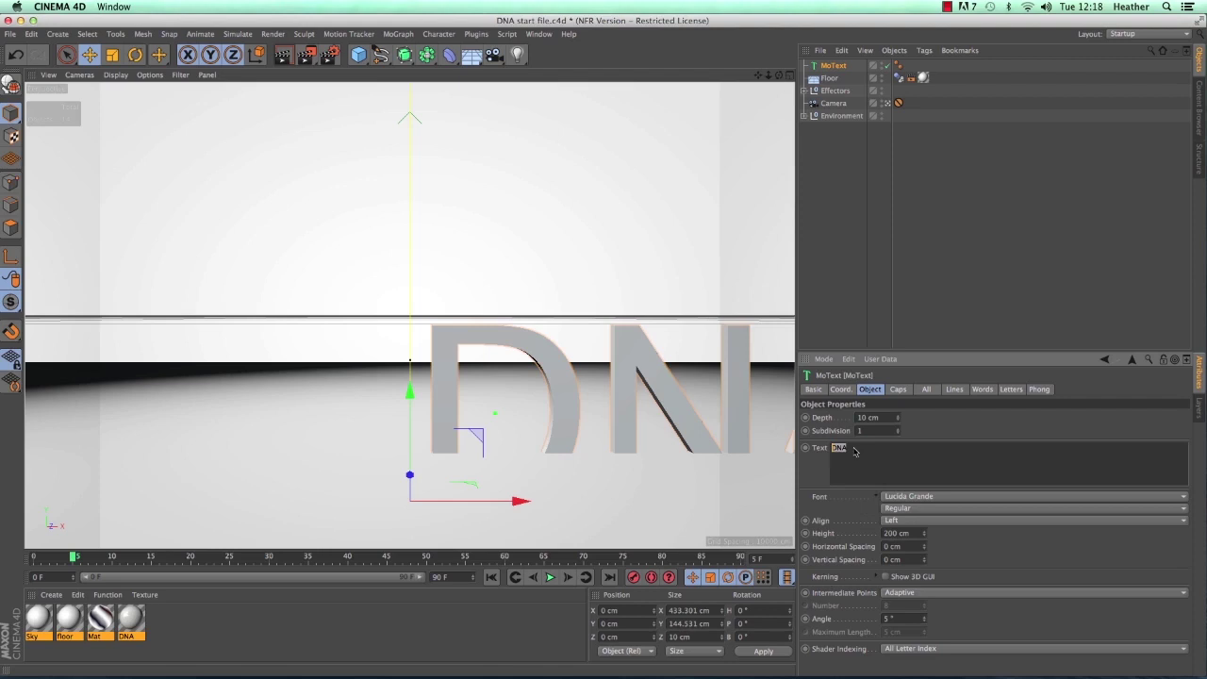
right_click(853, 448)
left_click(863, 479)
right_click(842, 449)
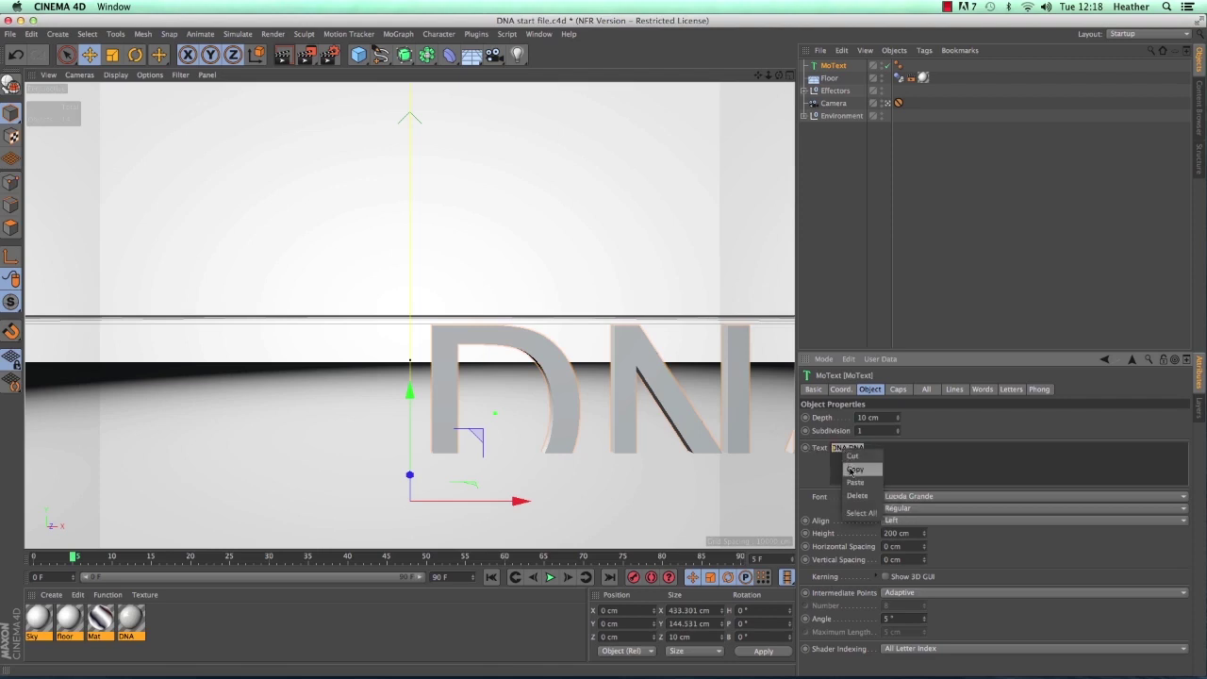
left_click(859, 502)
left_click(875, 452)
right_click(875, 452)
left_click(881, 482)
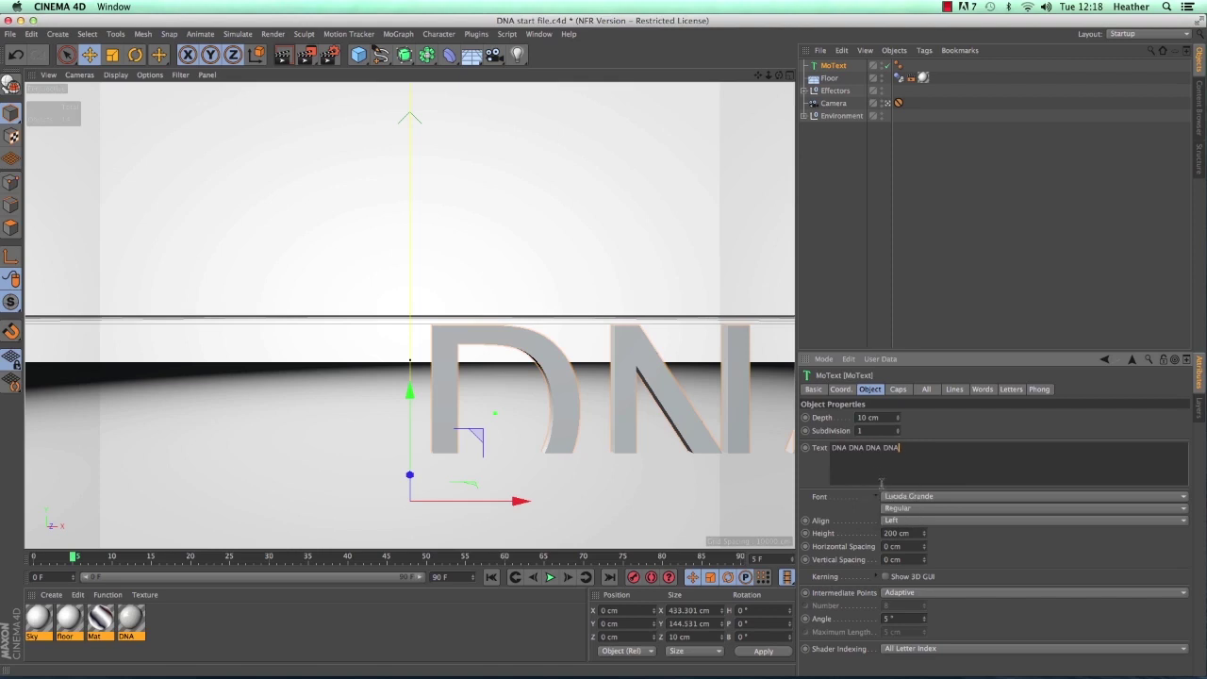
Copy the DNA DNA DNA DNA line and paste it twice below to make three identical lines of MoText
left_click_drag(903, 447, 834, 449)
right_click(854, 453)
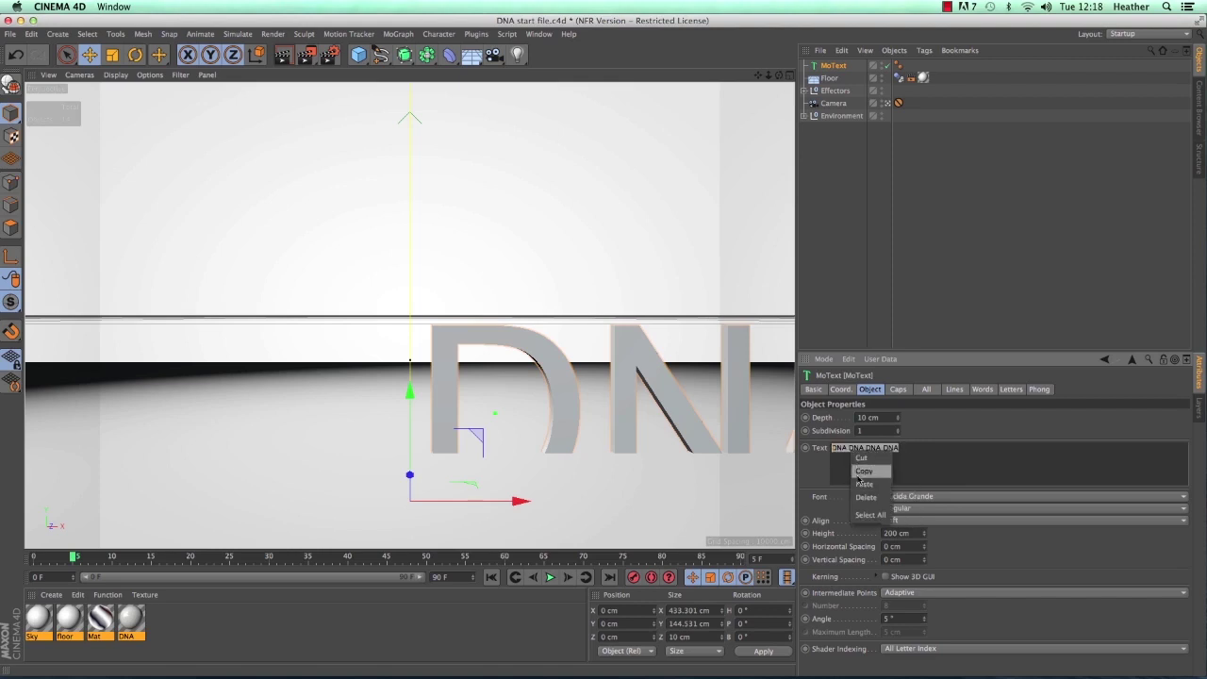
left_click(862, 472)
left_click(915, 452)
key("Return")
right_click(877, 456)
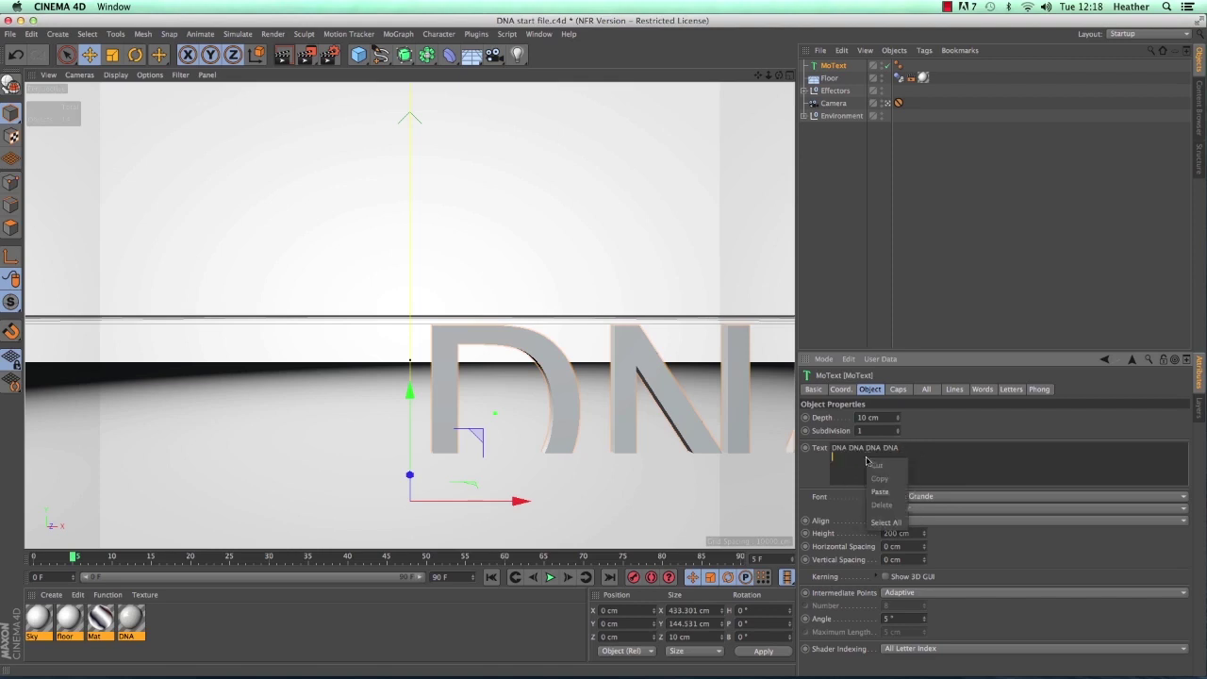
left_click(881, 483)
right_click(883, 464)
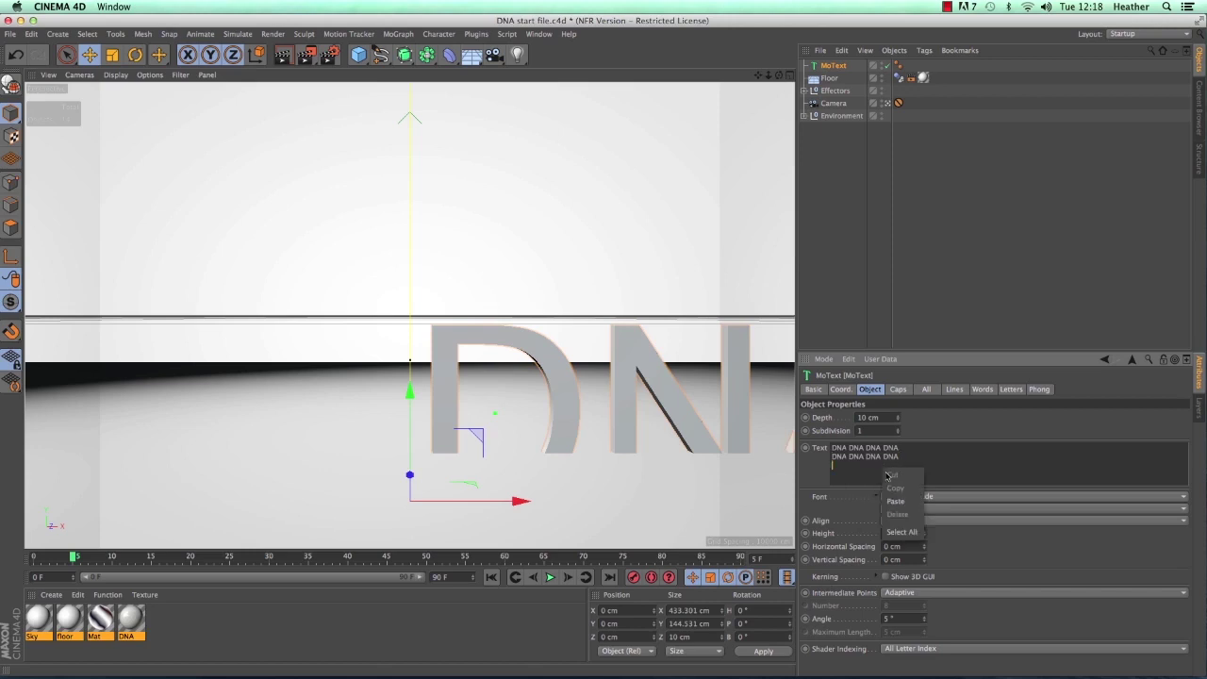
left_click(888, 501)
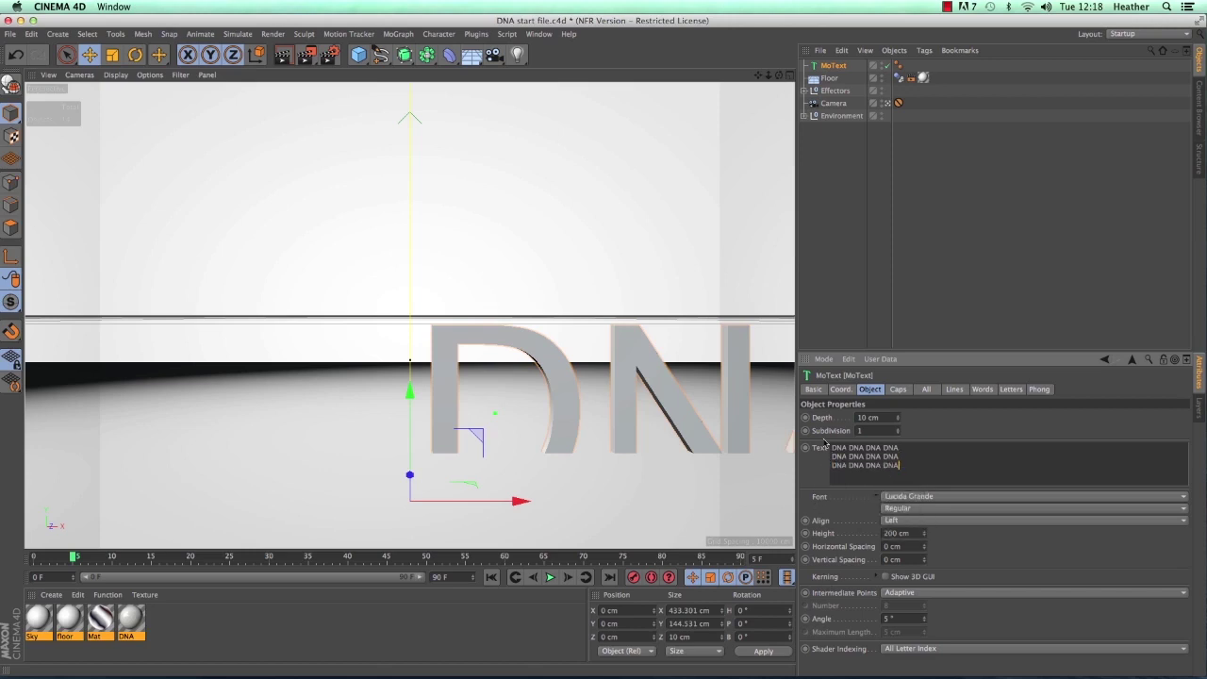
Set the MoText alignment to Middle and its height to 20 cm
left_click(892, 511)
left_click(892, 514)
left_click(895, 521)
left_click(896, 534)
double_click(893, 534)
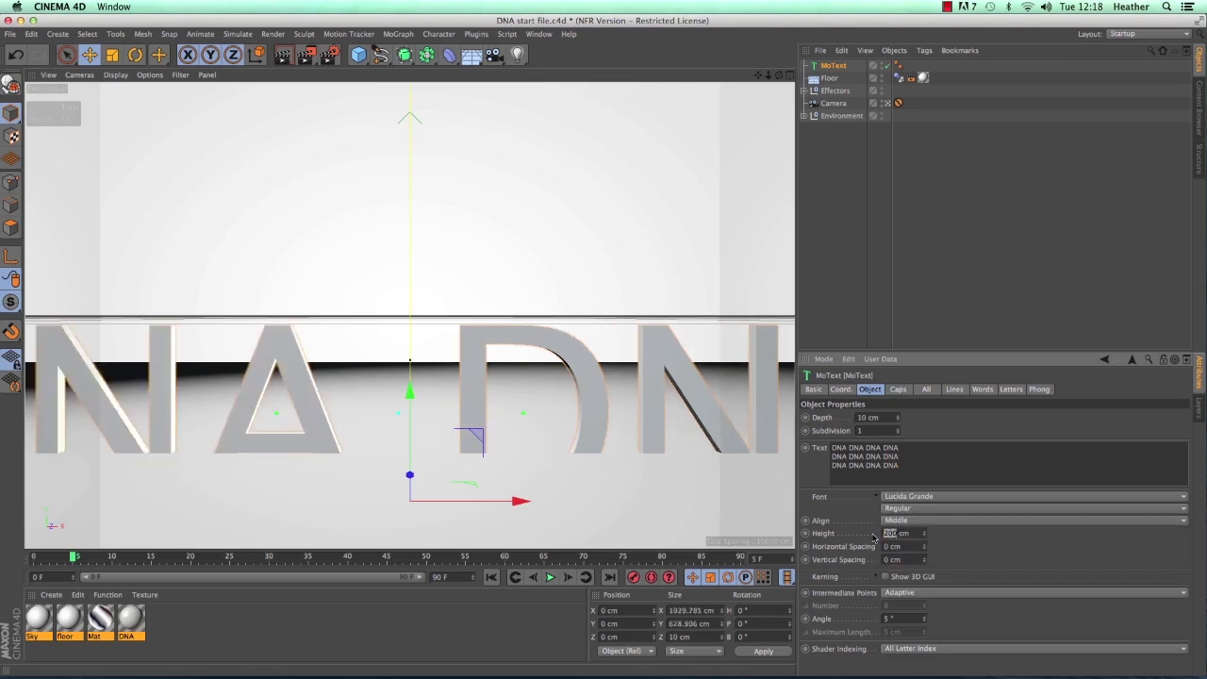
type("20")
Raise the MoText to about 180 cm in Y and add a Dynamics Body tag, showing its collision settings
left_click_drag(409, 393, 408, 176)
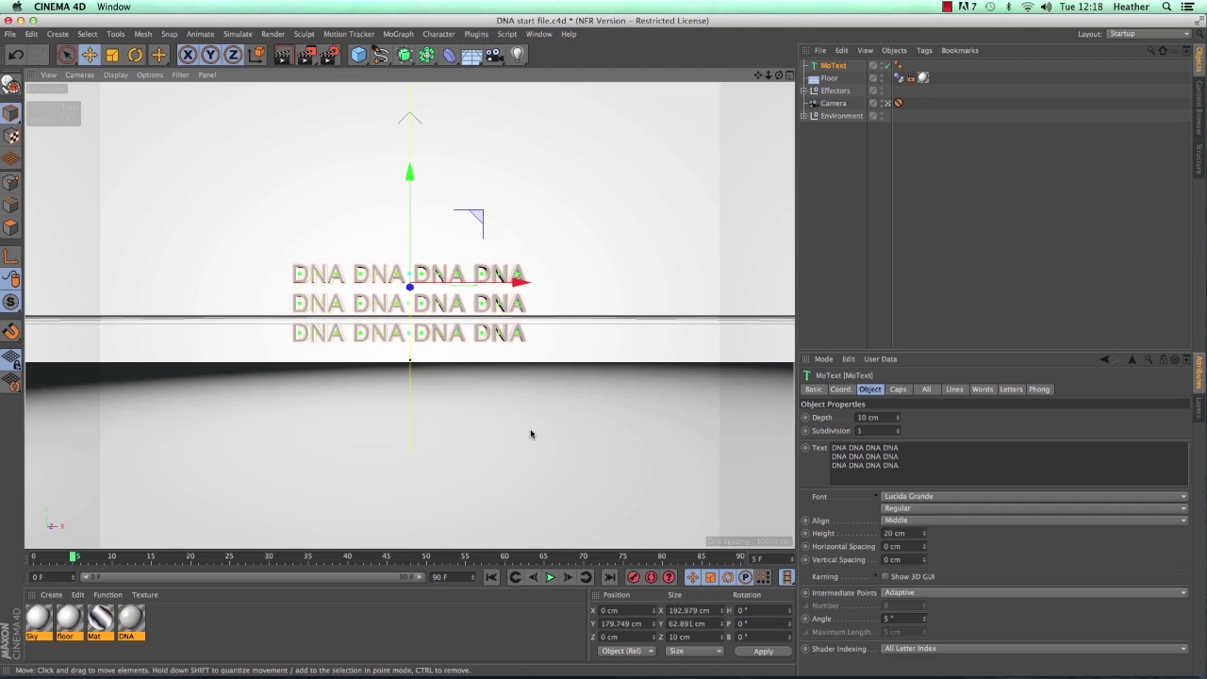
right_click(831, 70)
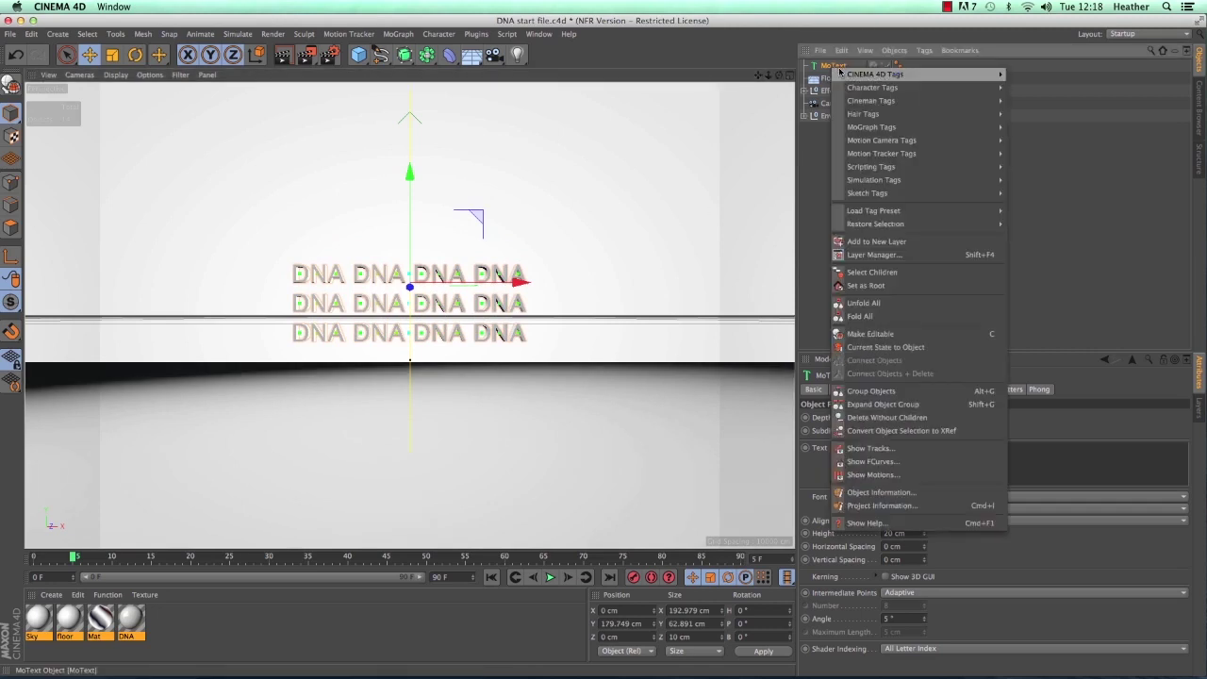
mouse_move(981, 180)
left_click(1038, 184)
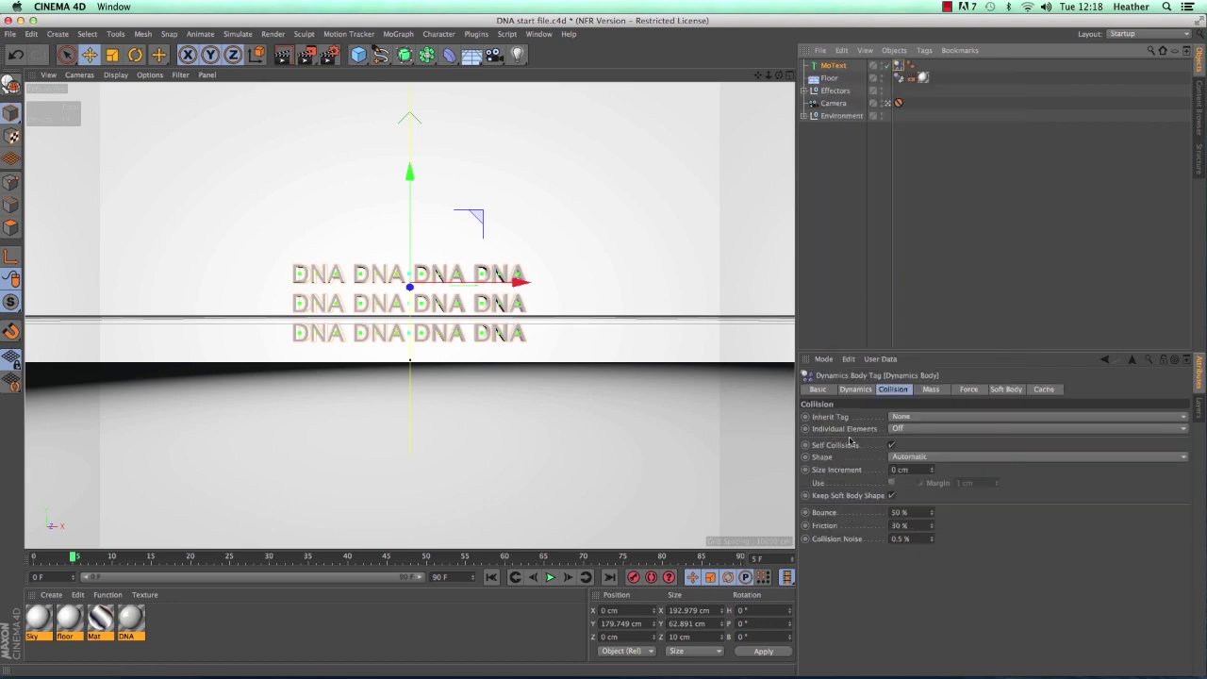
left_click(894, 391)
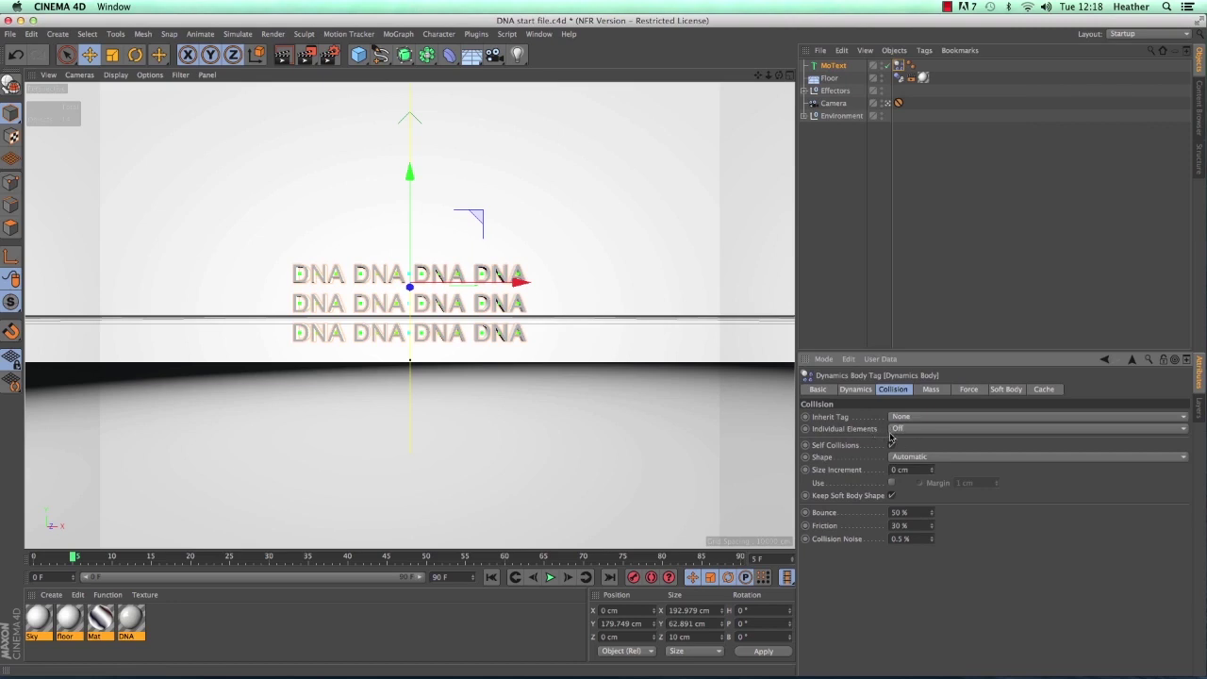
Play the simulation with the MoText tag's Individual Elements set to Off, stop it and return to frame 0
left_click(551, 577)
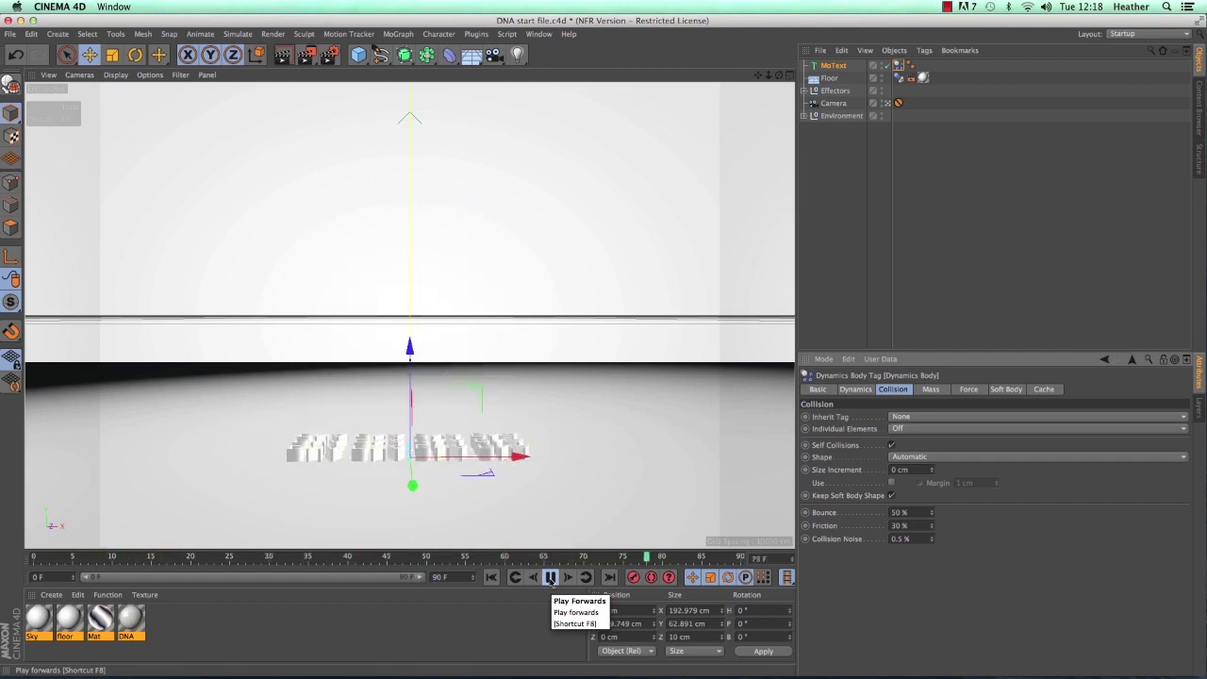
key("F8")
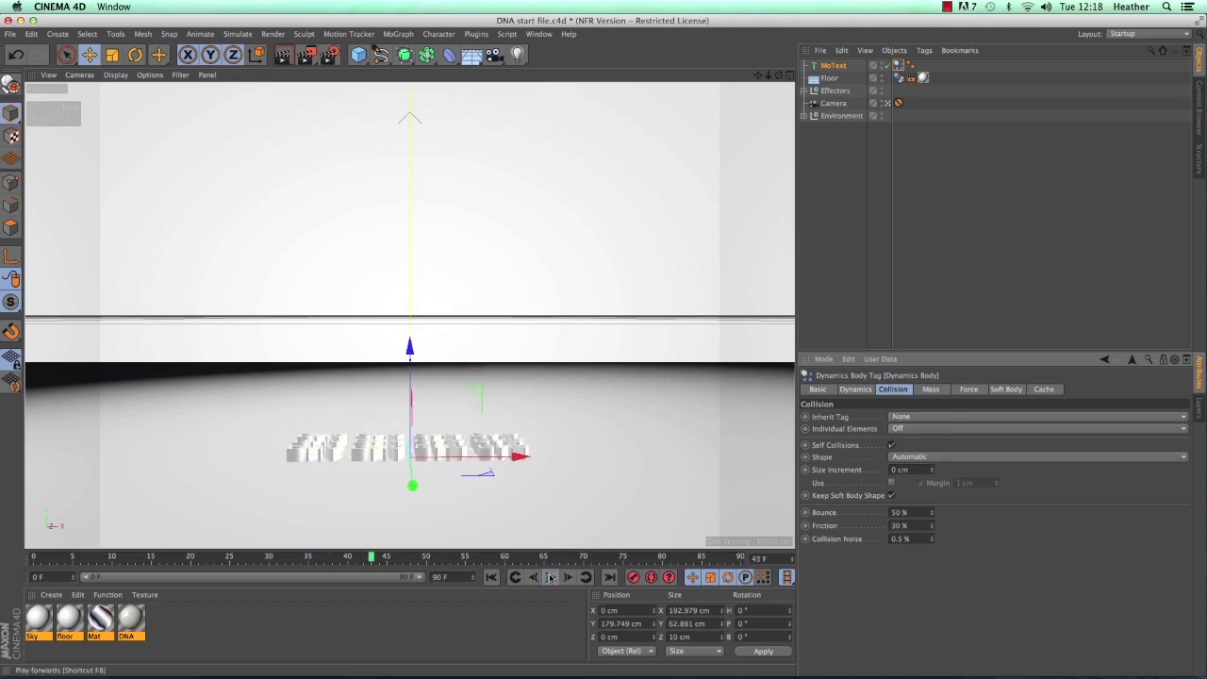
key("shift+g")
Set the MoText tag's Individual Elements to Top Level, play the simulation and rewind it to the start
left_click(920, 428)
left_click(914, 458)
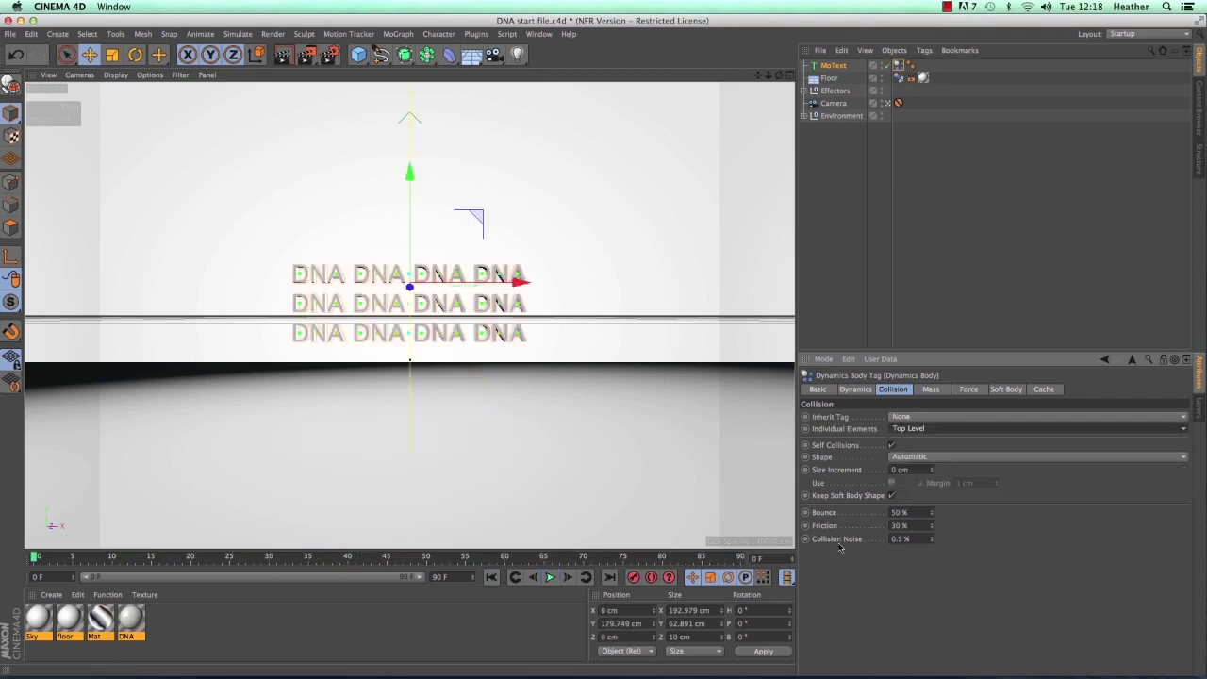
left_click(550, 578)
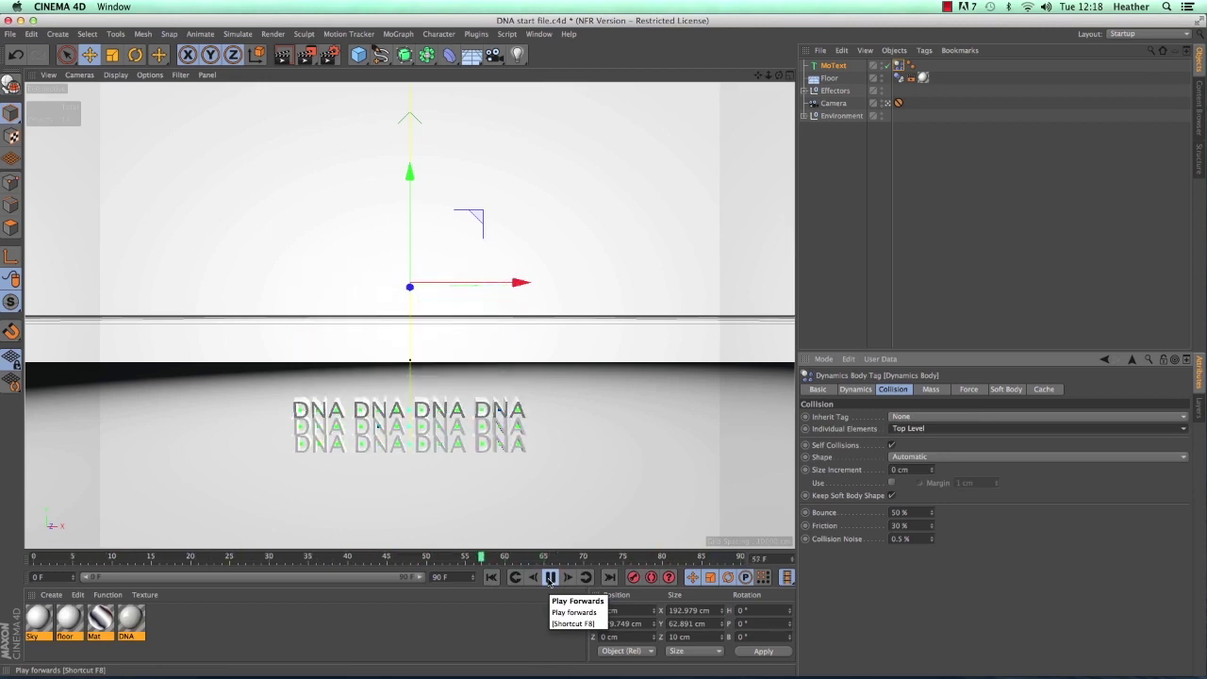
left_click(550, 577)
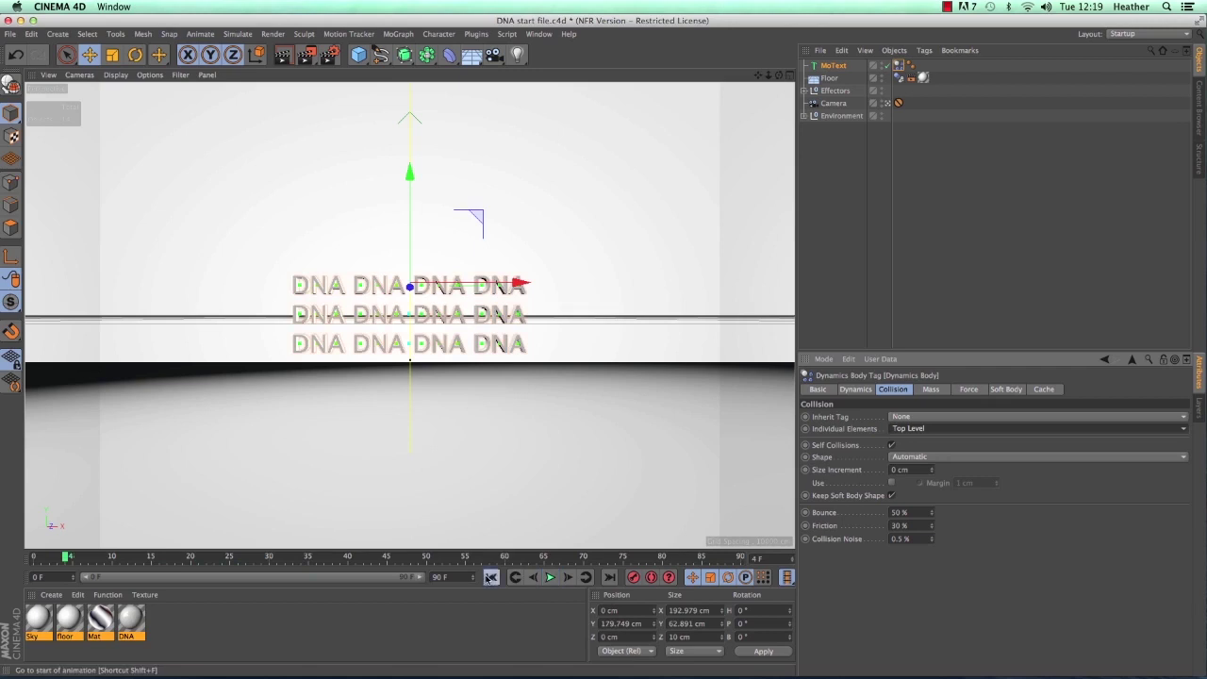
left_click(490, 578)
Rotate the MoText about 12° in bank, play the simulation and rewind it to the start
left_click(136, 55)
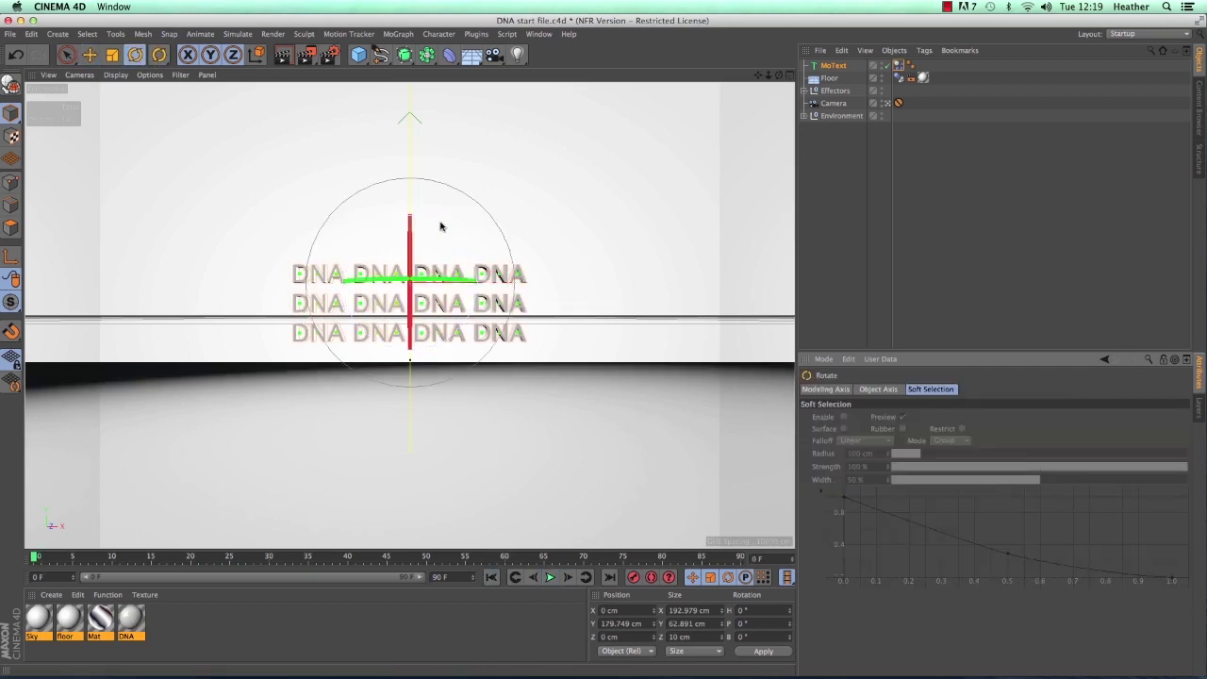
left_click_drag(444, 226, 449, 237)
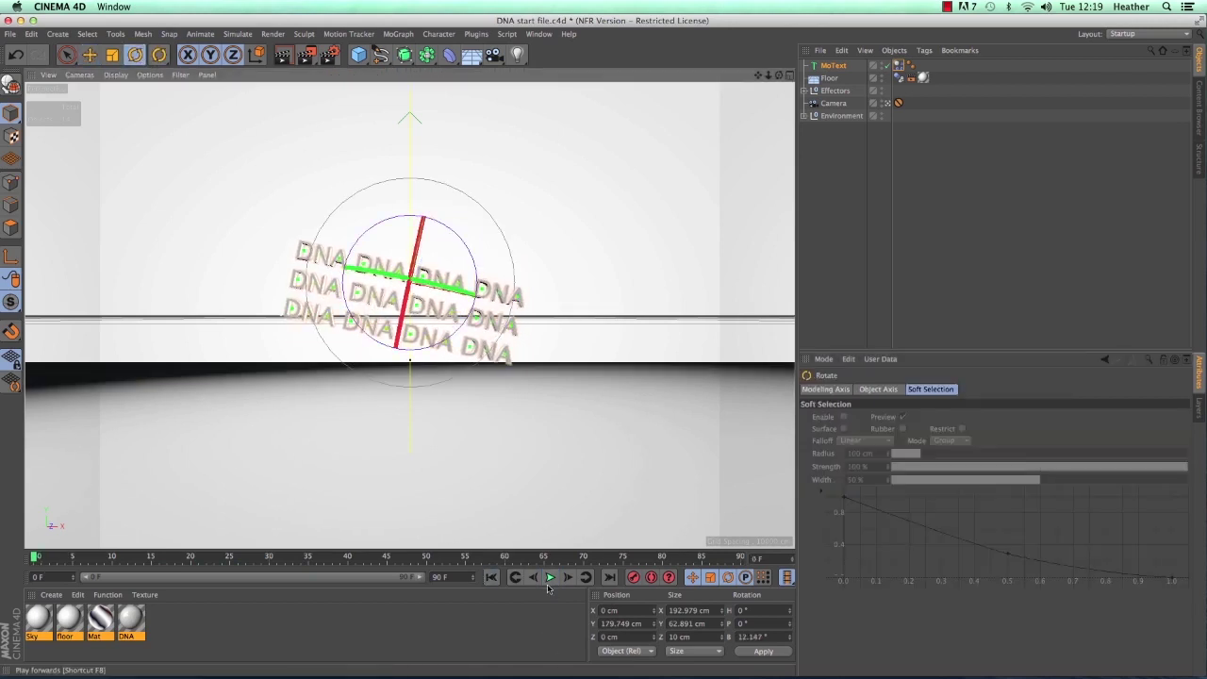
left_click(550, 578)
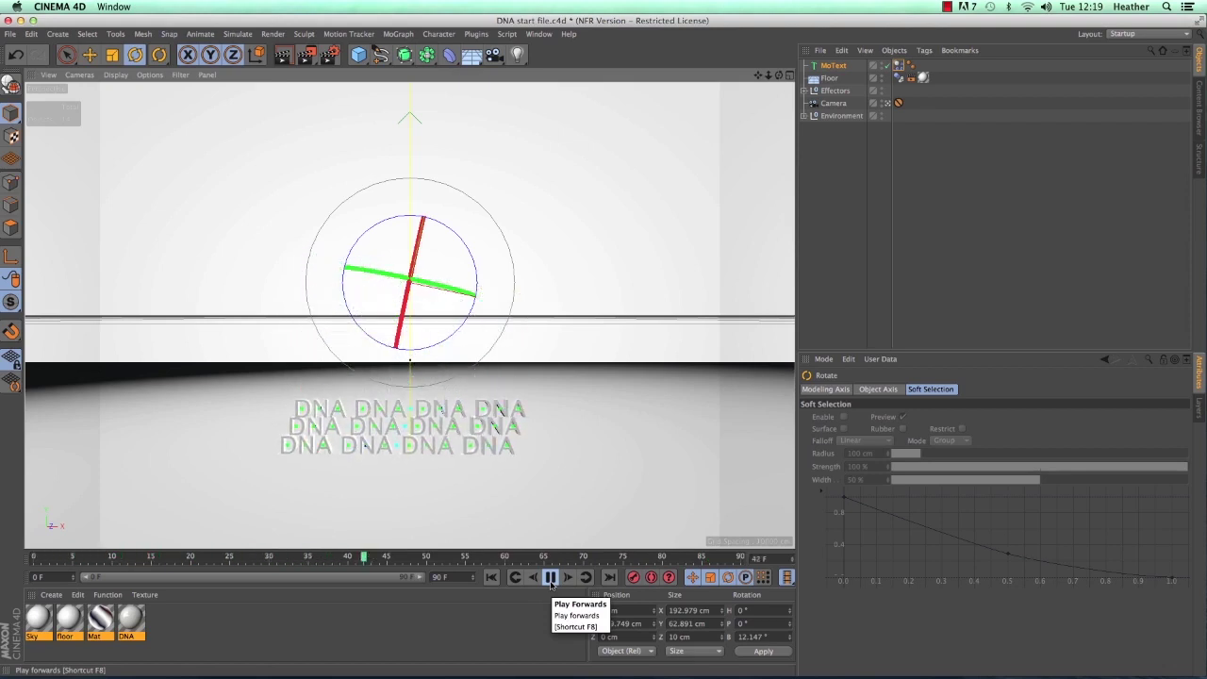
left_click(552, 584)
left_click(492, 577)
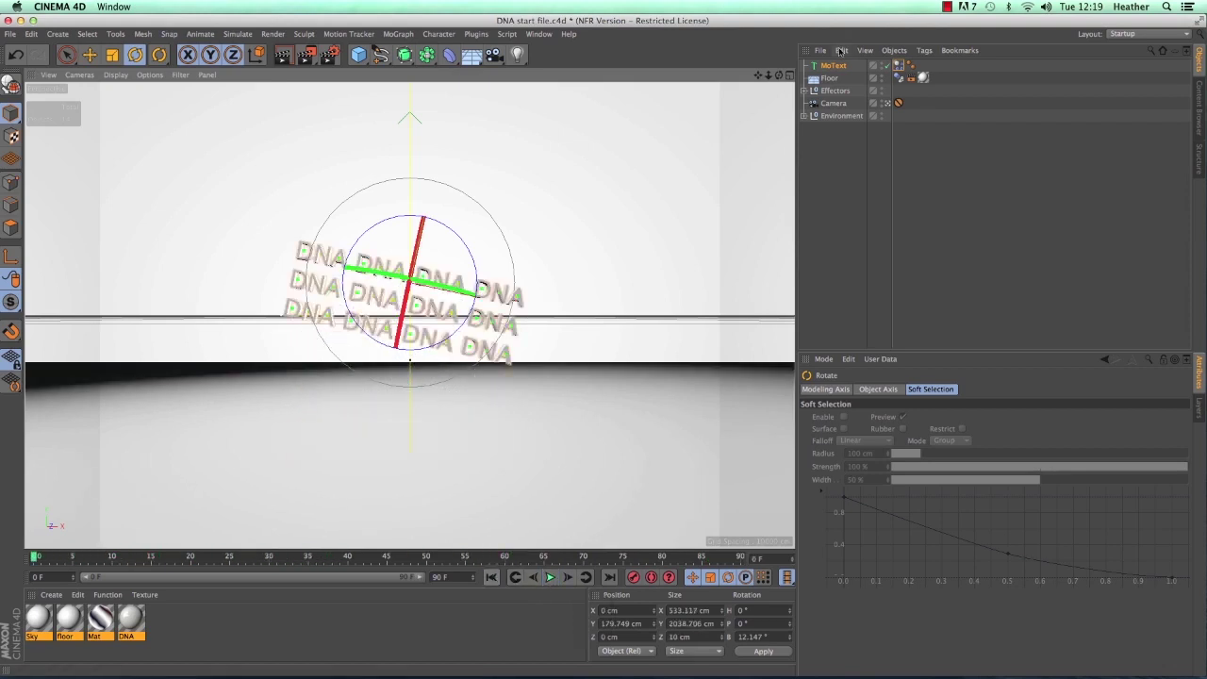
Play the simulation with the MoText tag's Individual Elements set to Second Level, and switch the setting to All during playback
left_click(898, 65)
left_click(903, 429)
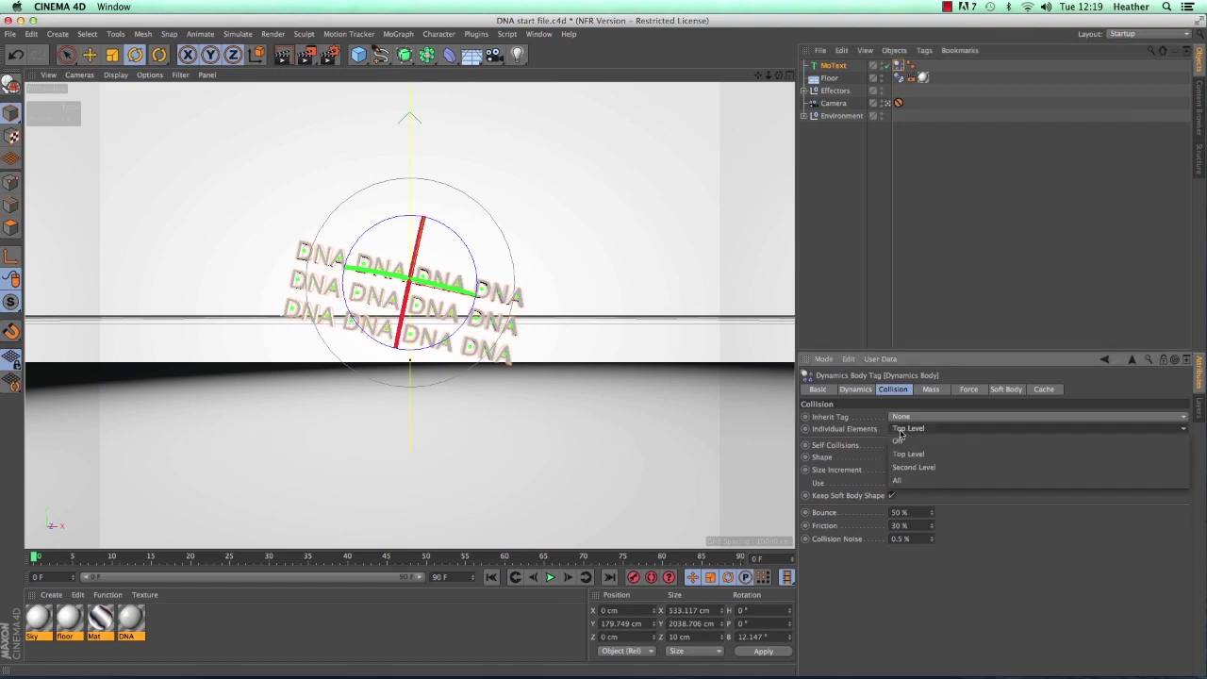
left_click(903, 471)
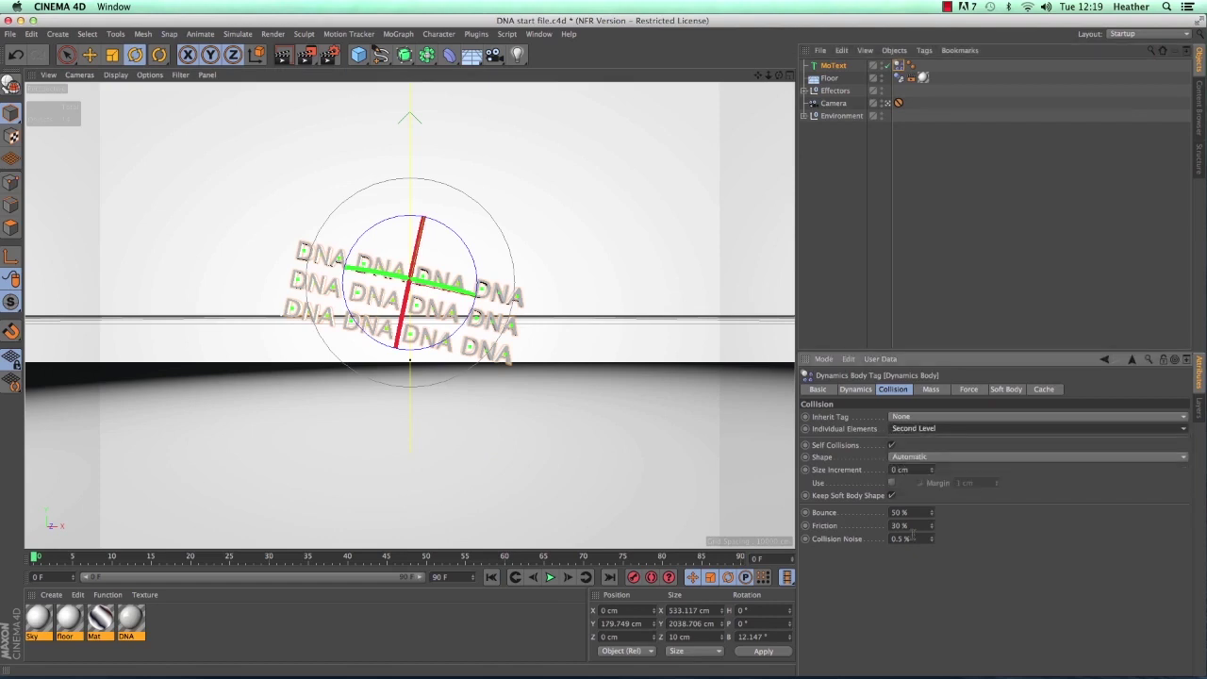
left_click(549, 578)
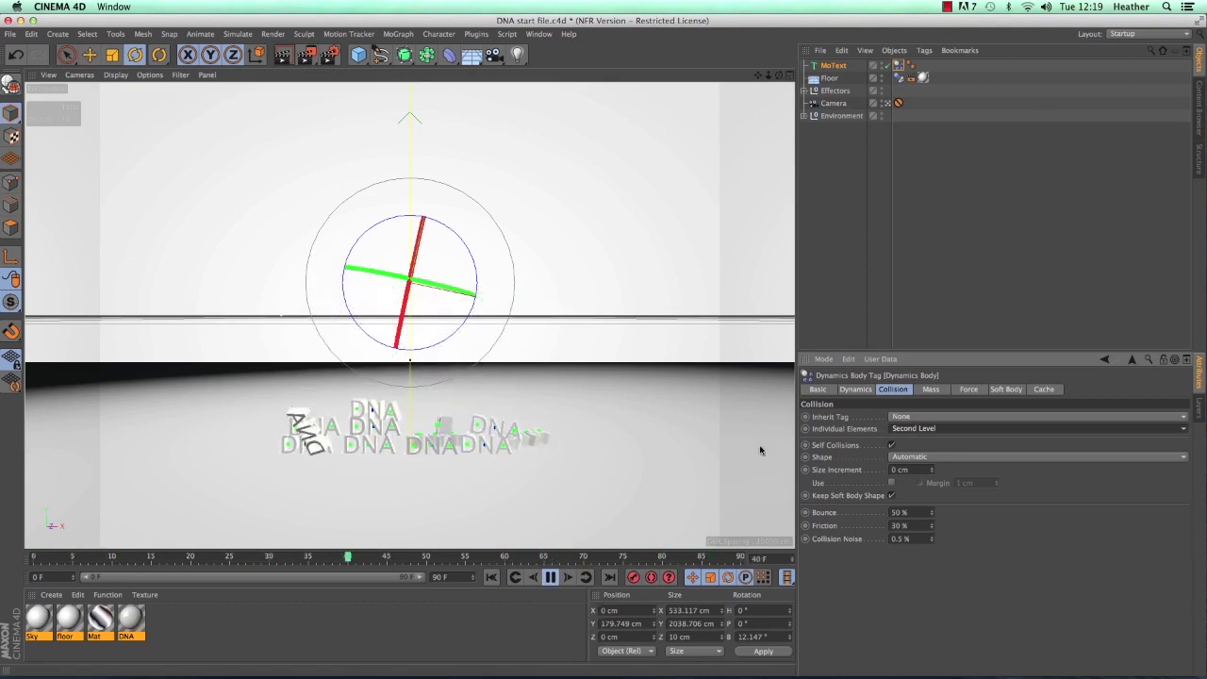
left_click(948, 428)
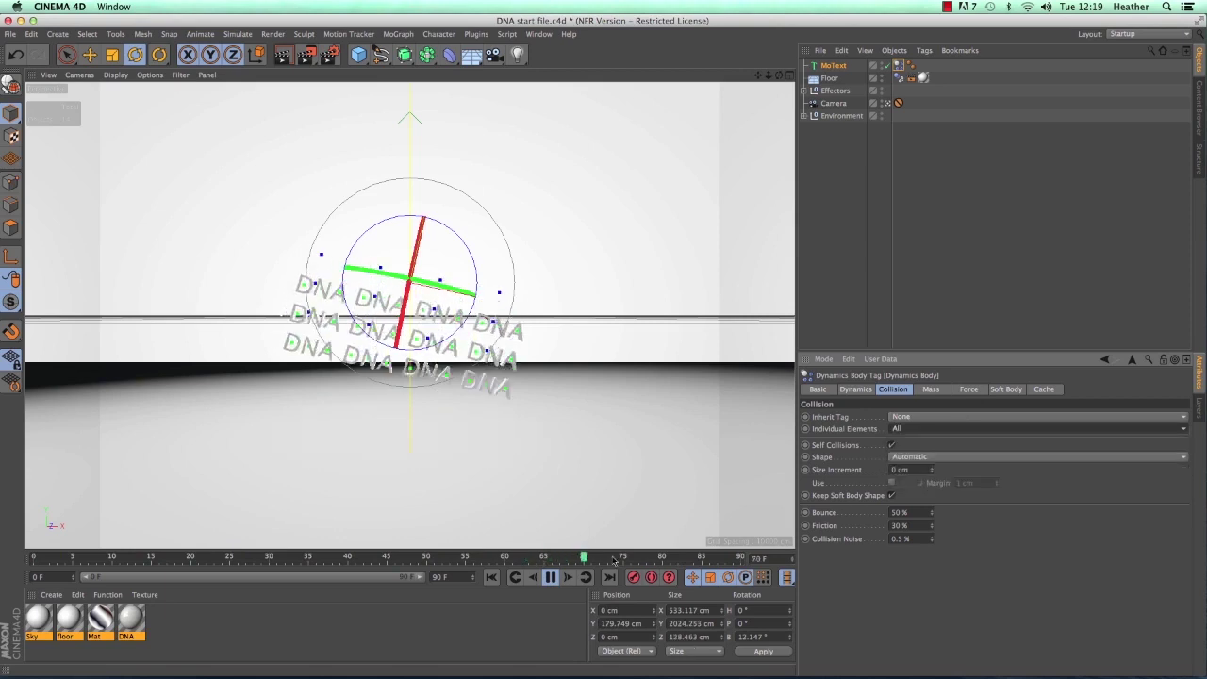
left_click(938, 486)
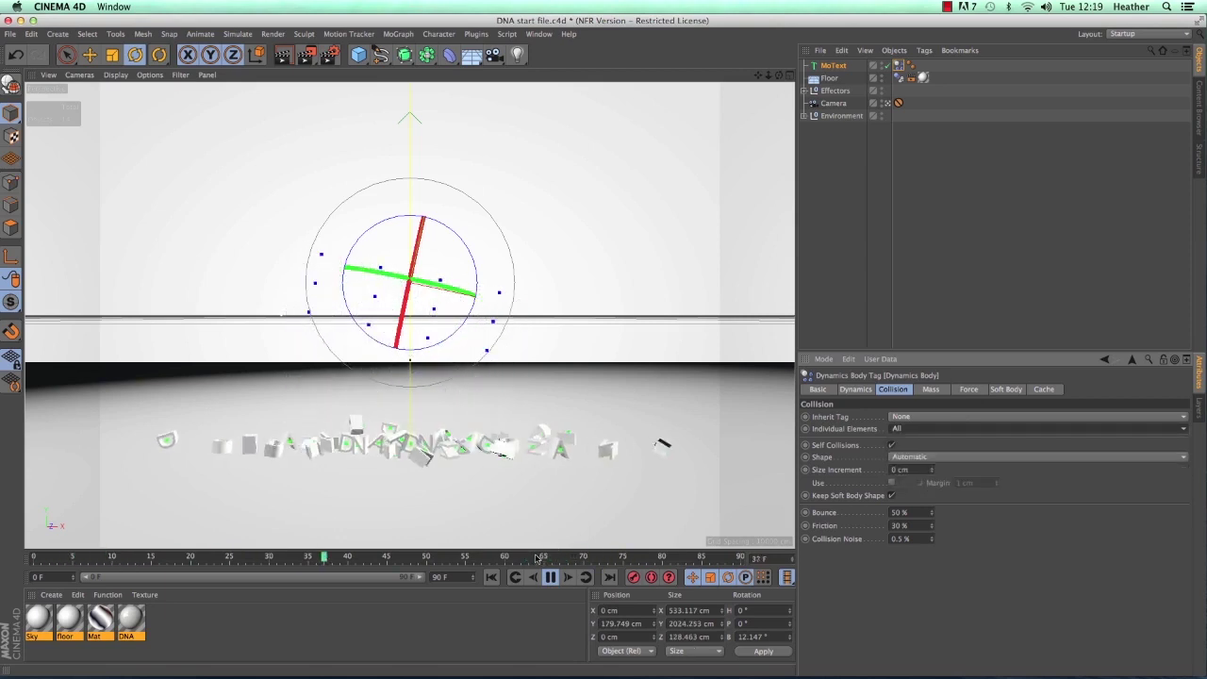